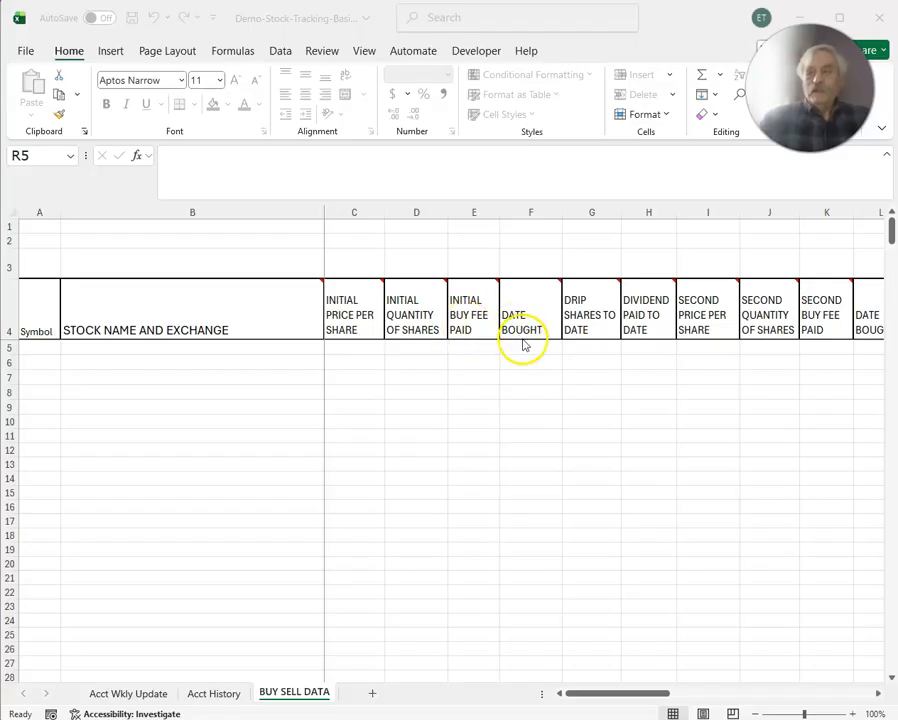
Enter the symbol FRDJ and the stock name Eric Company xyz in row 5 of the BUY SELL DATA sheet.
{"action": "left_click", "coordinate": [42, 345]}
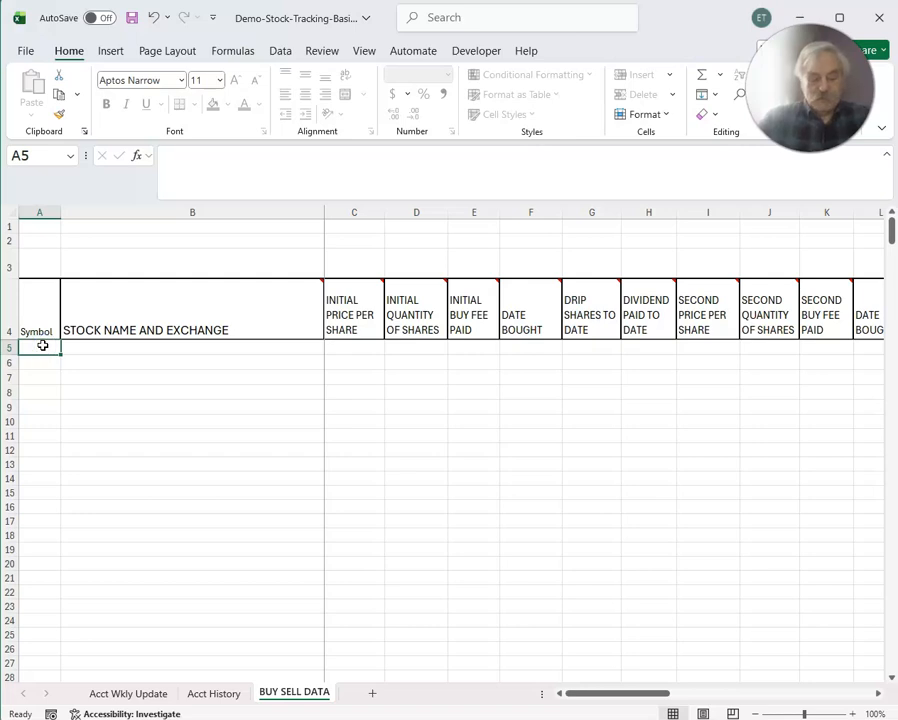
{"action": "type", "text": "FRDJ"}
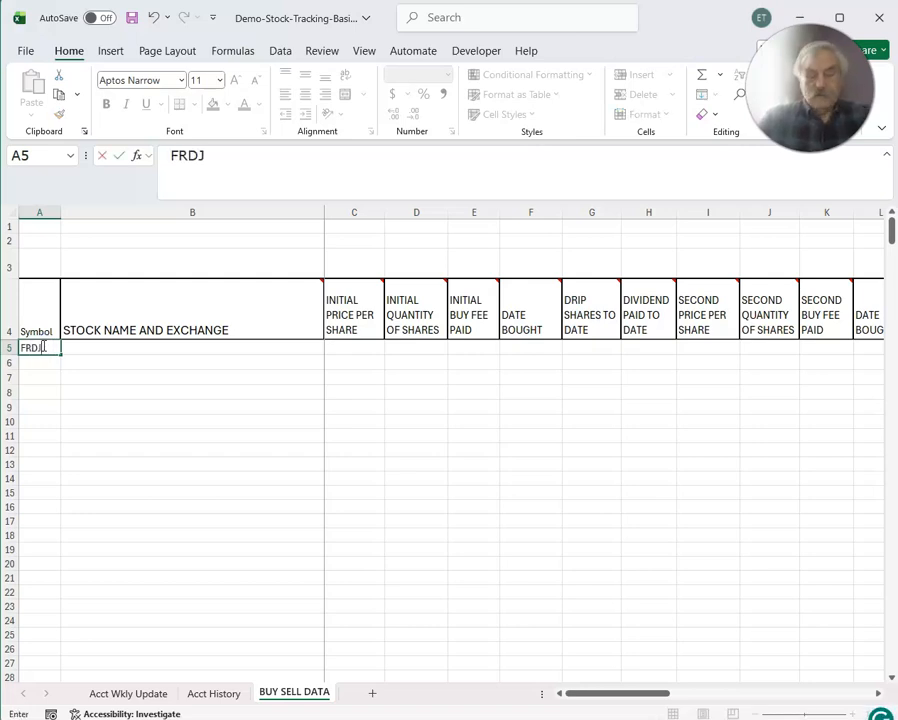
{"action": "left_click", "coordinate": [108, 348]}
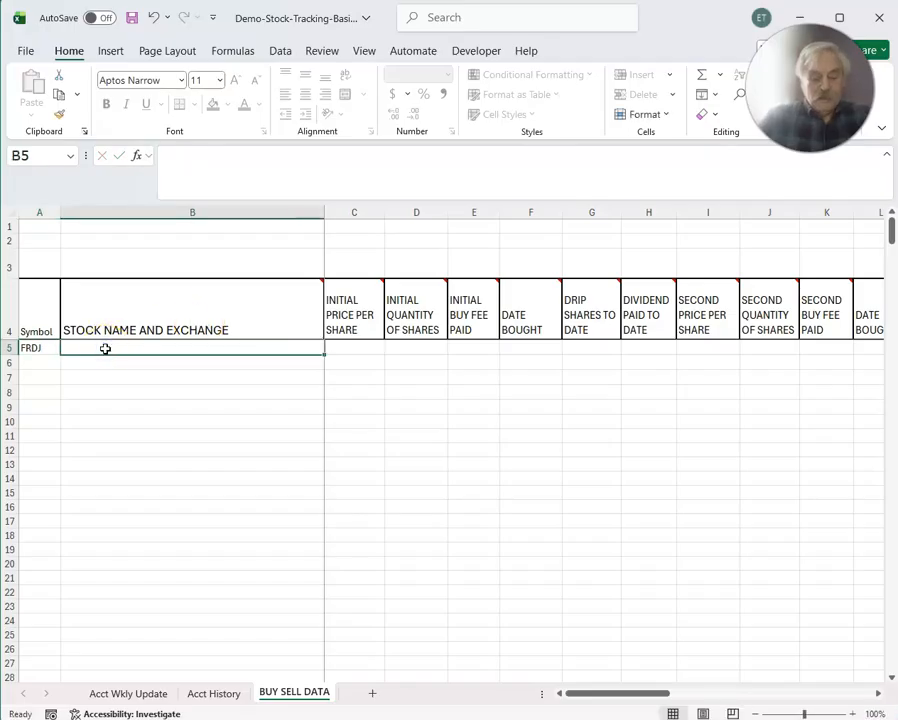
{"action": "type", "text": "Eric Com"}
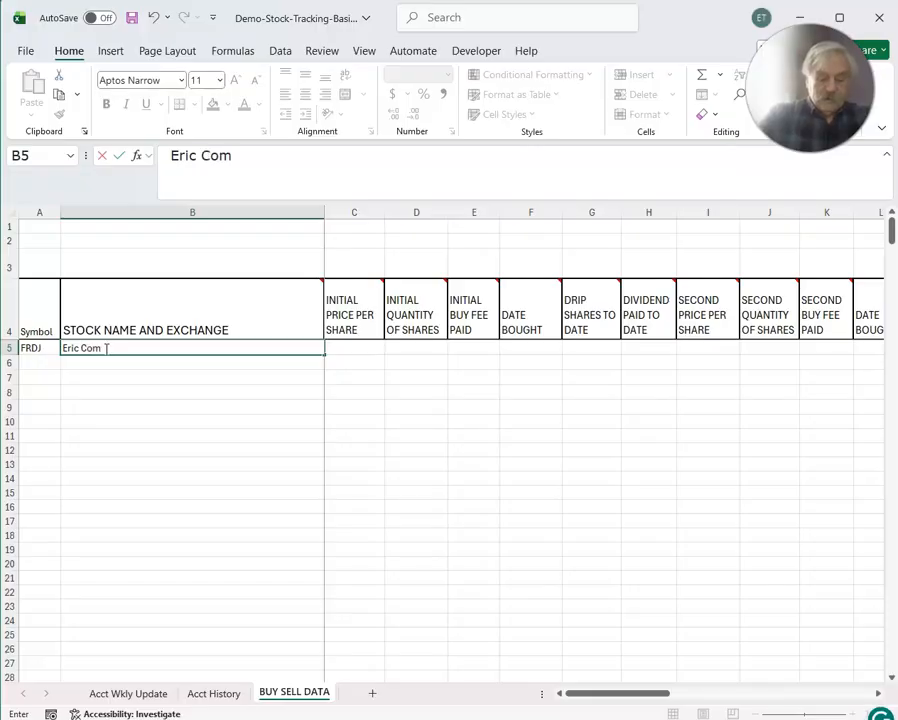
{"action": "type", "text": "pany"}
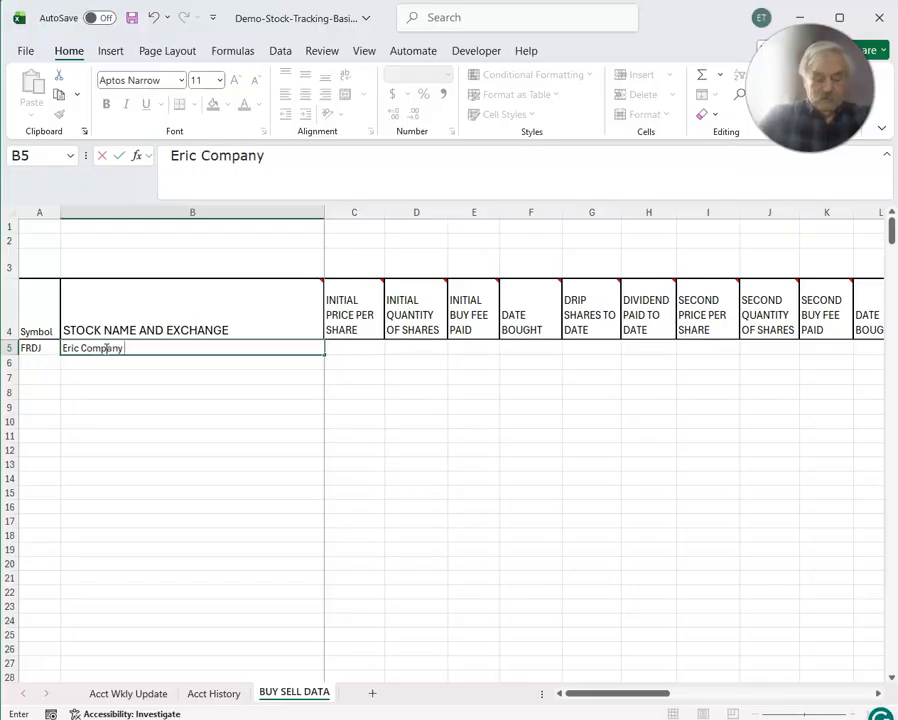
{"action": "type", "text": " x"}
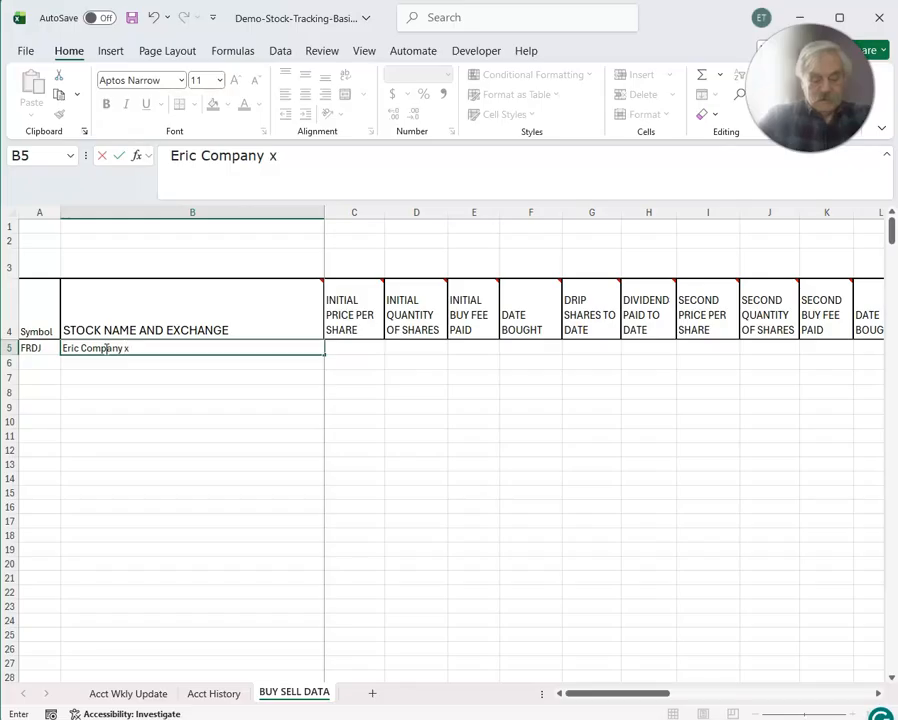
{"action": "type", "text": "yz"}
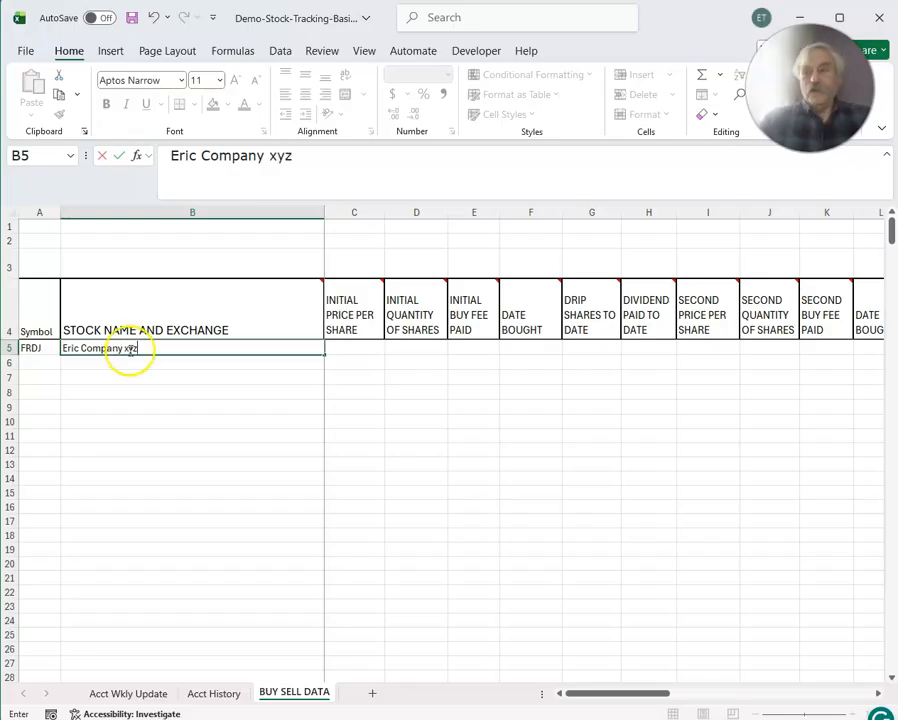
Enter an initial price per share of 0.50 and an initial quantity of 500 shares for the FRDJ stock.
{"action": "left_click", "coordinate": [352, 348]}
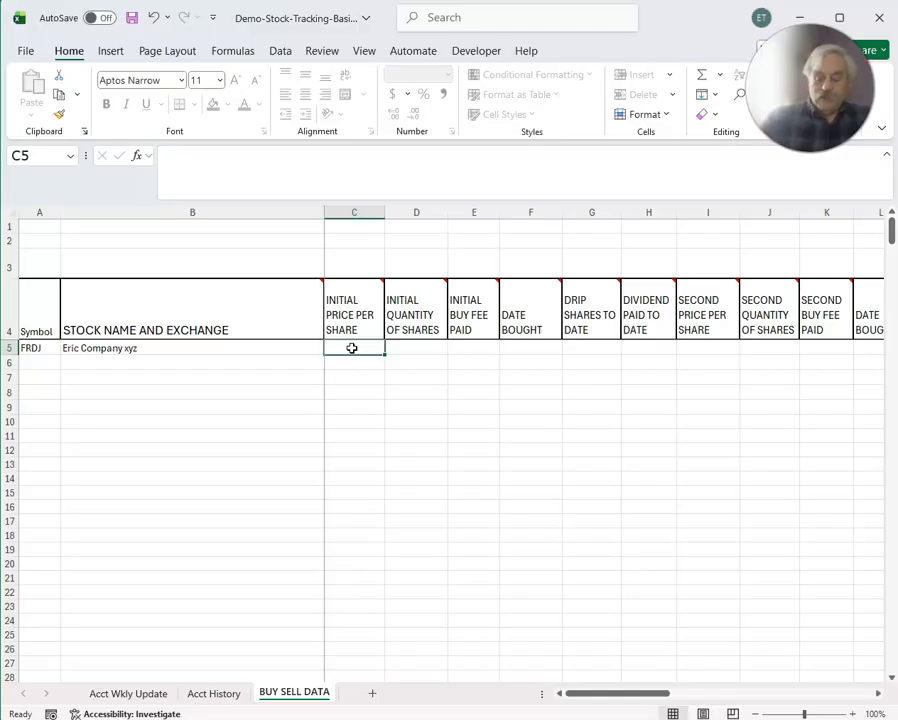
{"action": "type", "text": ".5"}
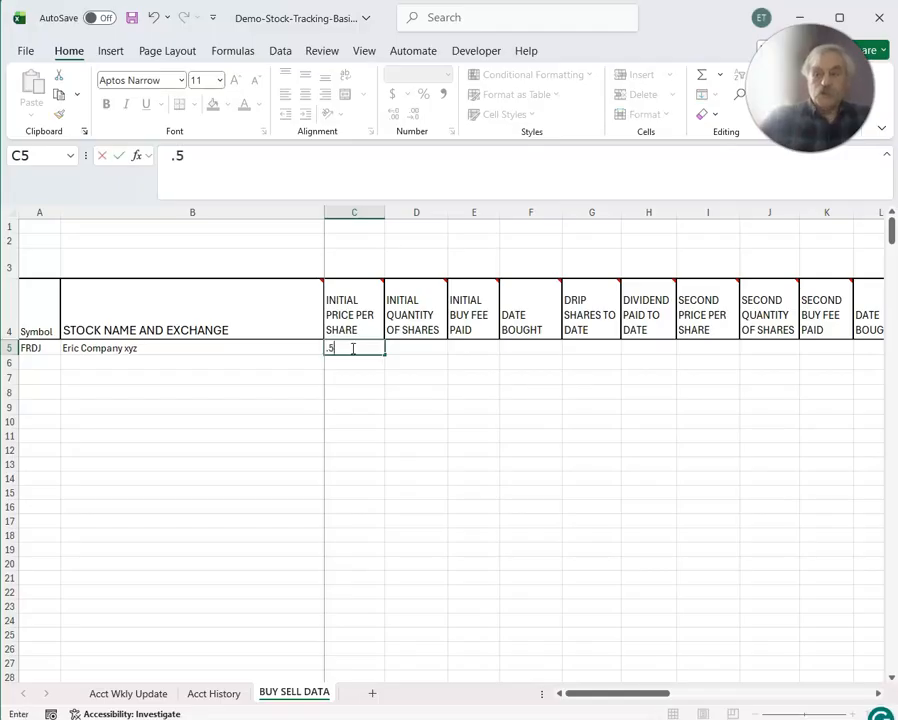
{"action": "key", "text": "Return"}
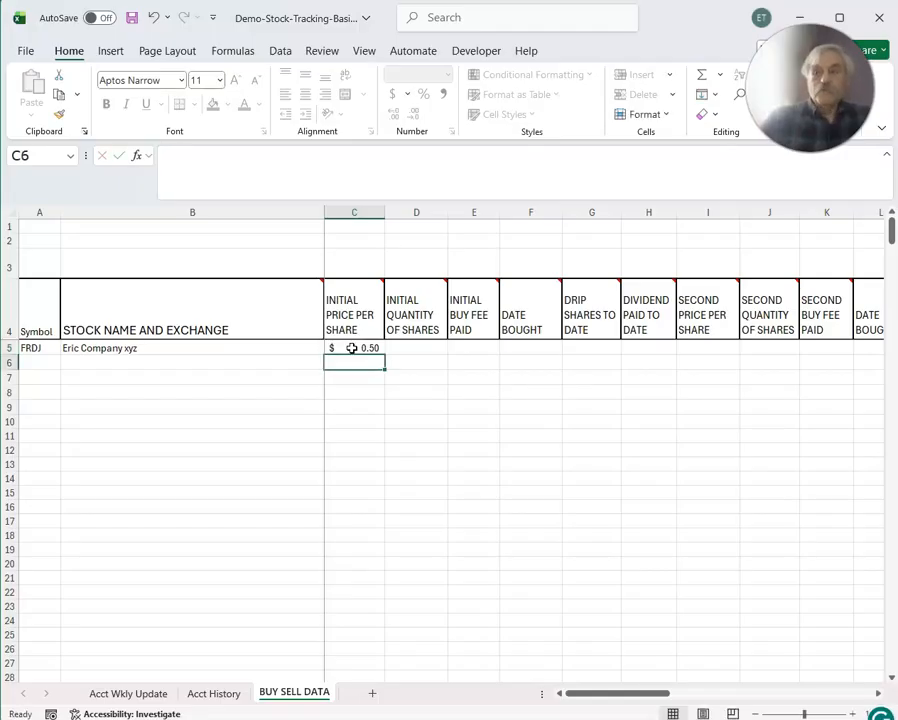
{"action": "left_click", "coordinate": [427, 351]}
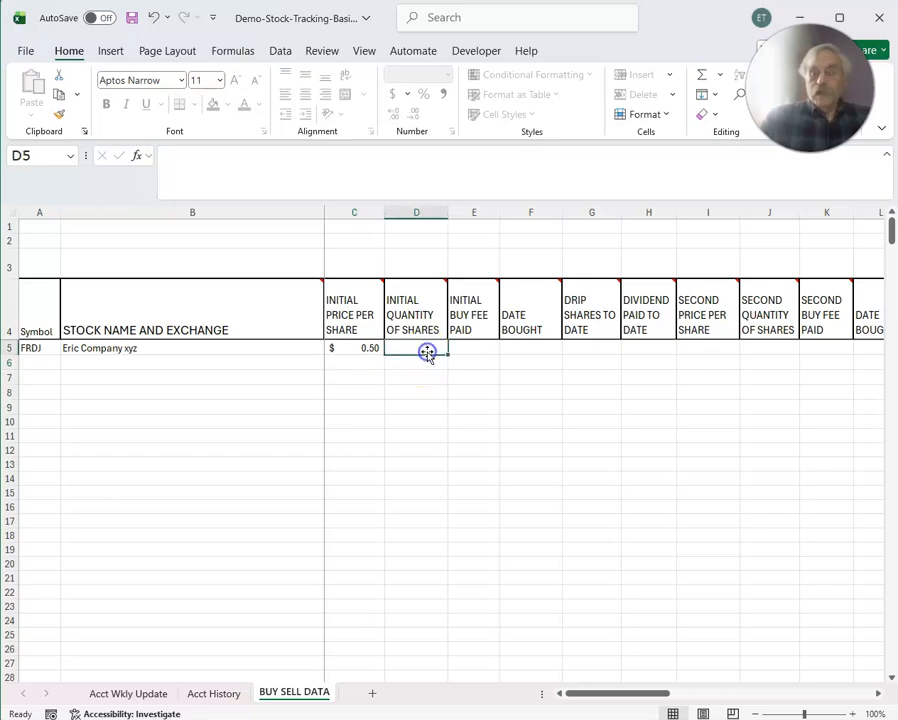
{"action": "type", "text": "500"}
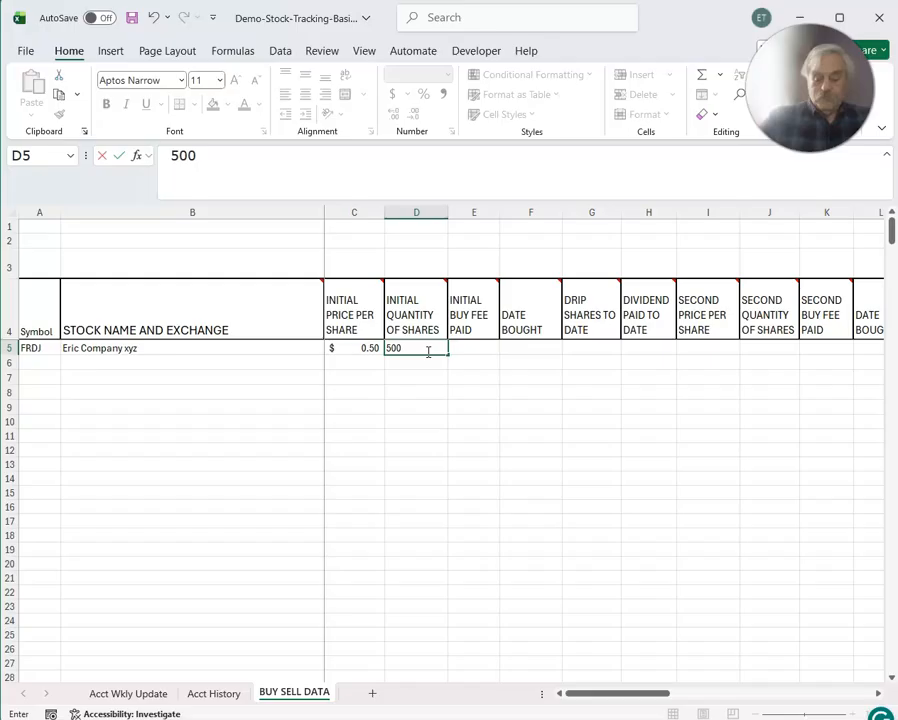
{"action": "key", "text": "Tab"}
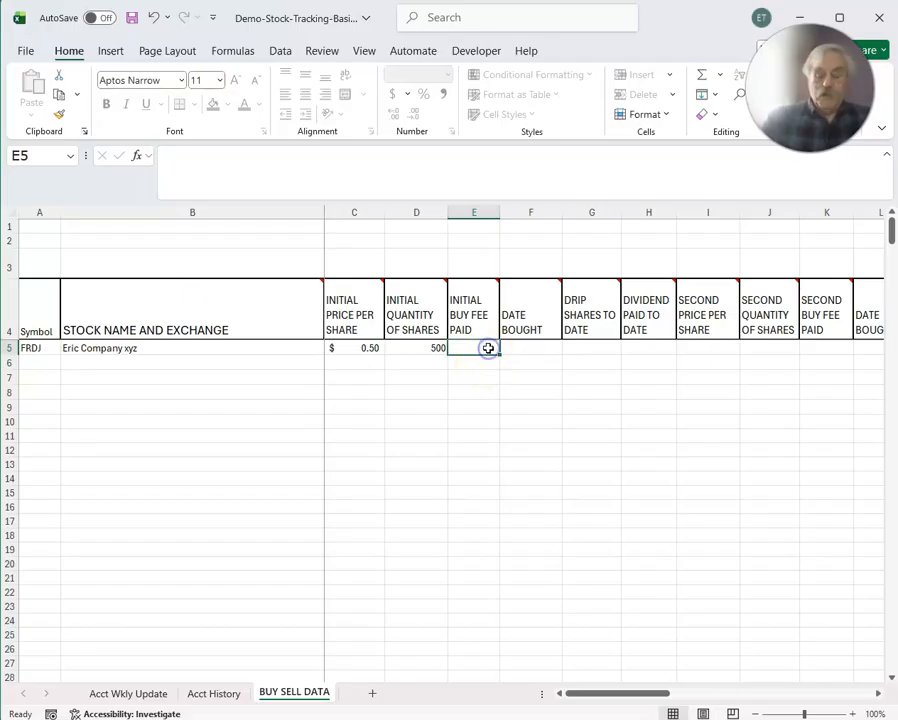
Enter an initial buy fee of 9.99 and the purchase date Dec 5 2025 for the FRDJ stock.
{"action": "type", "text": "9.99"}
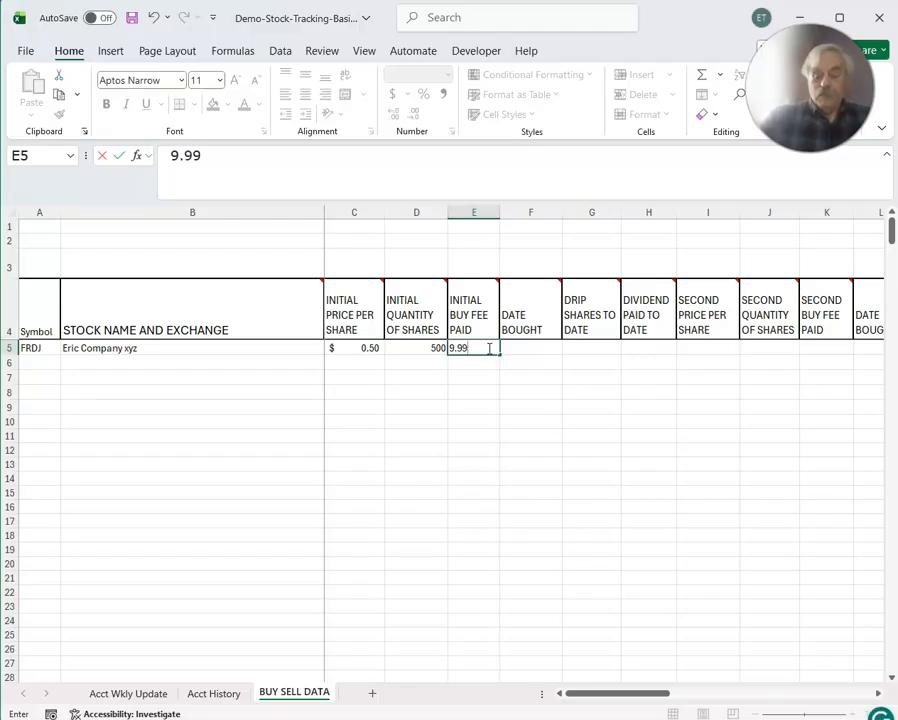
{"action": "key", "text": "Tab"}
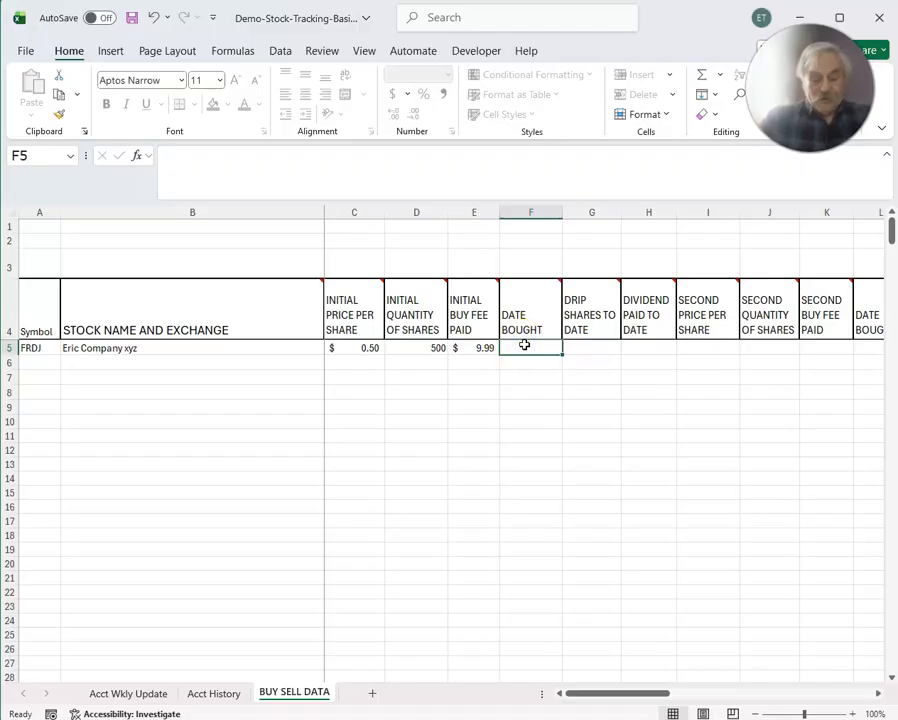
{"action": "type", "text": "Dec"}
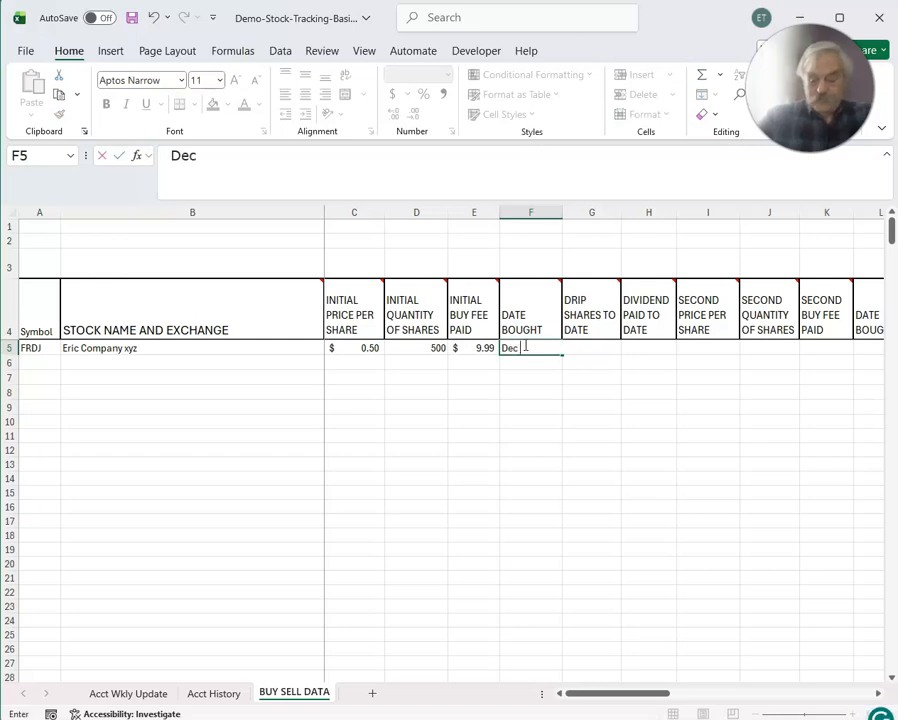
{"action": "type", "text": " 5 2025"}
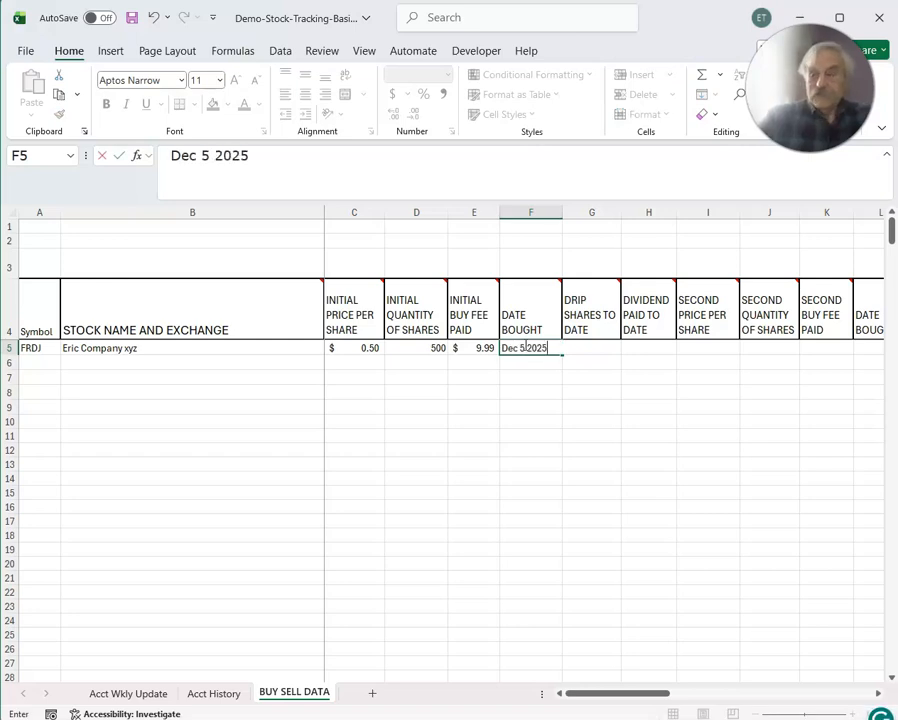
{"action": "key", "text": "ctrl+Return"}
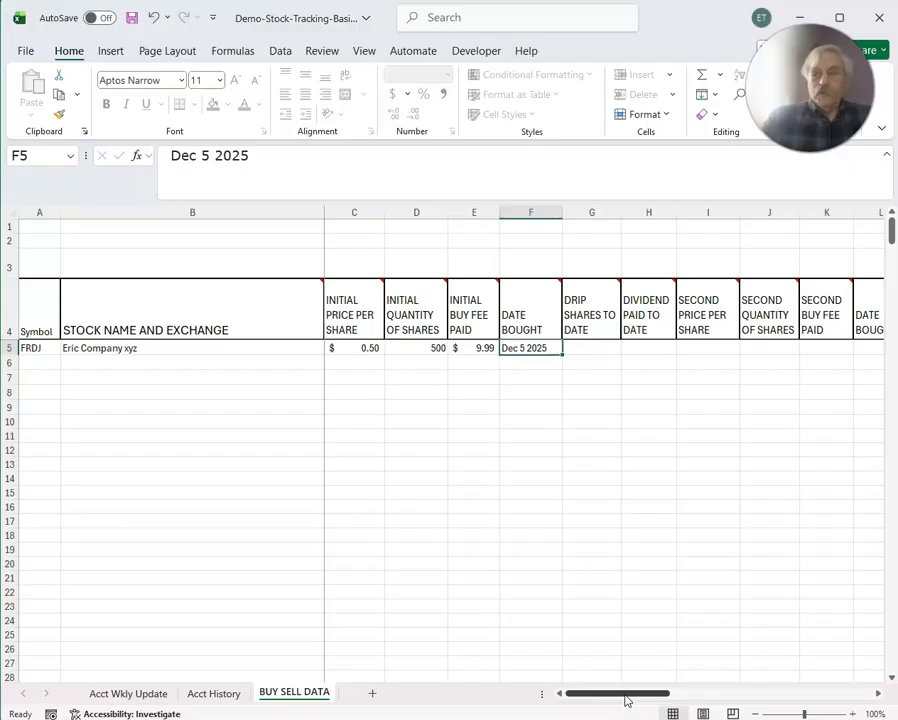
Set the FRDJ stock's first profit level alert to 20, second profit level alert to 40 and stop loss level to 10 percent.
{"action": "left_click_drag", "start_coordinate": [625, 695], "coordinate": [669, 697]}
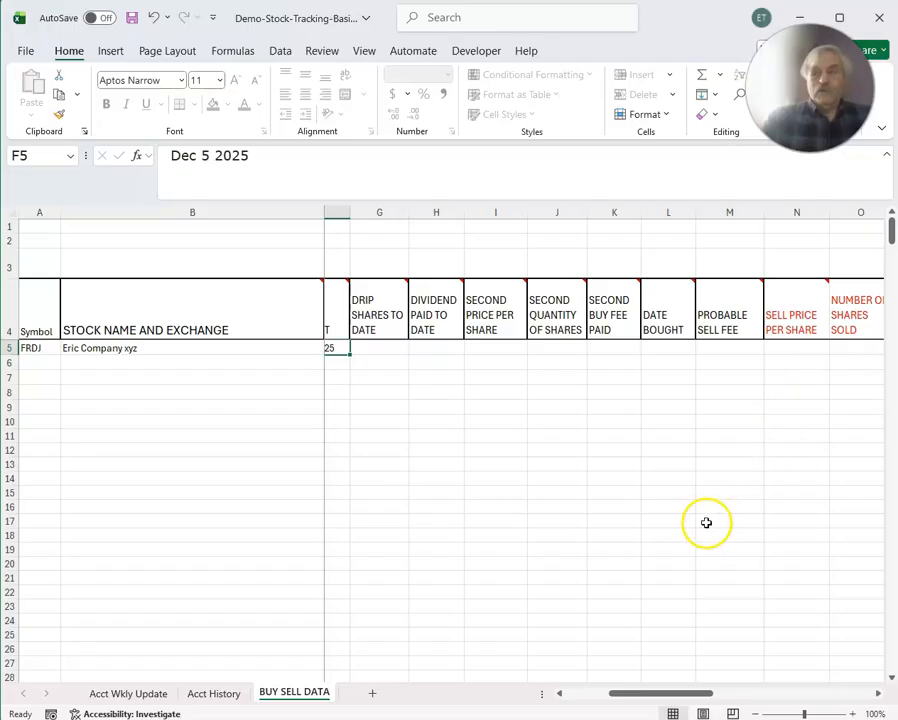
{"action": "left_click_drag", "start_coordinate": [676, 697], "coordinate": [676, 697]}
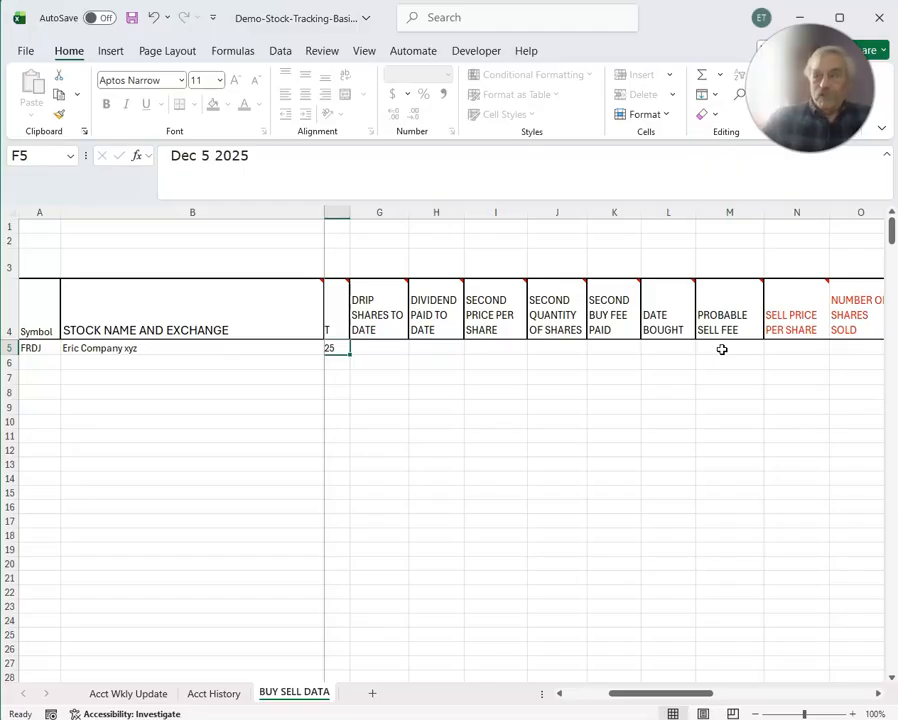
{"action": "left_click", "coordinate": [879, 694]}
{"action": "left_click", "coordinate": [880, 695]}
{"action": "left_click", "coordinate": [880, 695]}
{"action": "left_click", "coordinate": [880, 695]}
{"action": "left_click", "coordinate": [880, 695]}
{"action": "left_click", "coordinate": [880, 695]}
{"action": "left_click", "coordinate": [880, 695]}
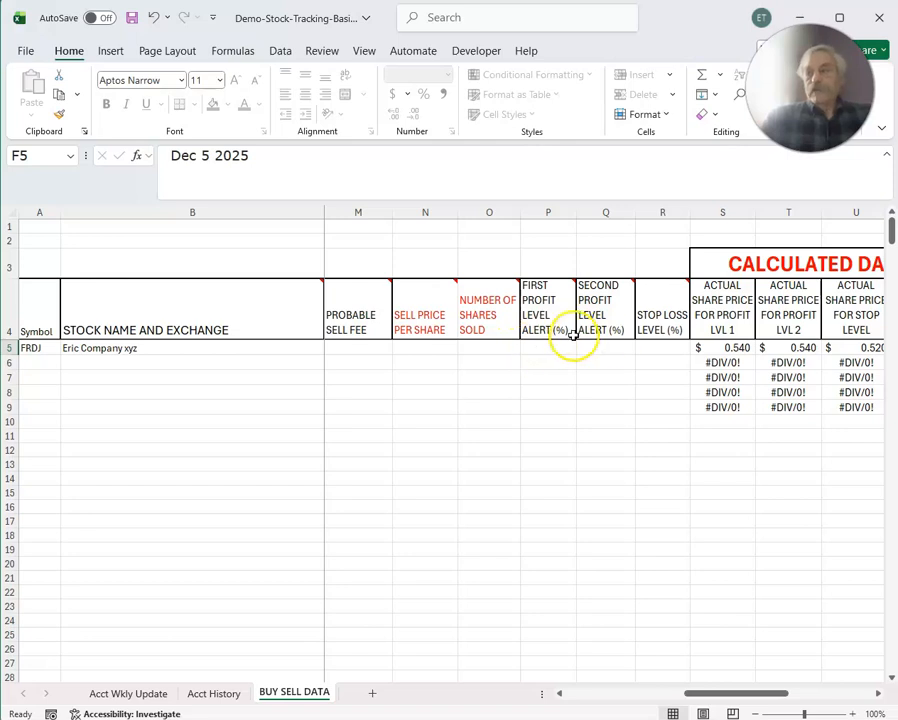
{"action": "mouse_move", "coordinate": [587, 287]}
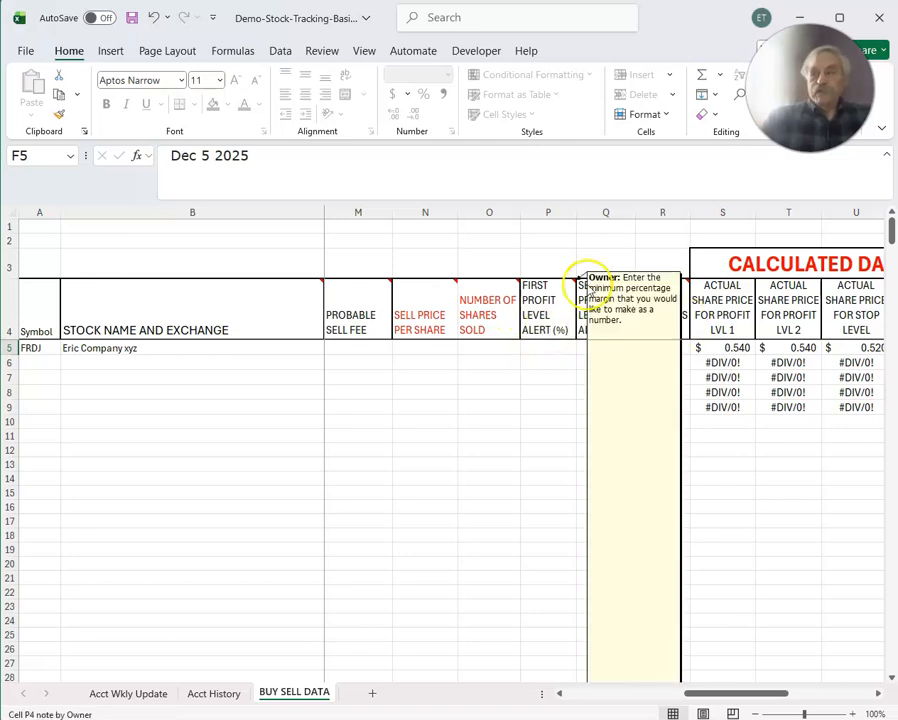
{"action": "left_click", "coordinate": [556, 350]}
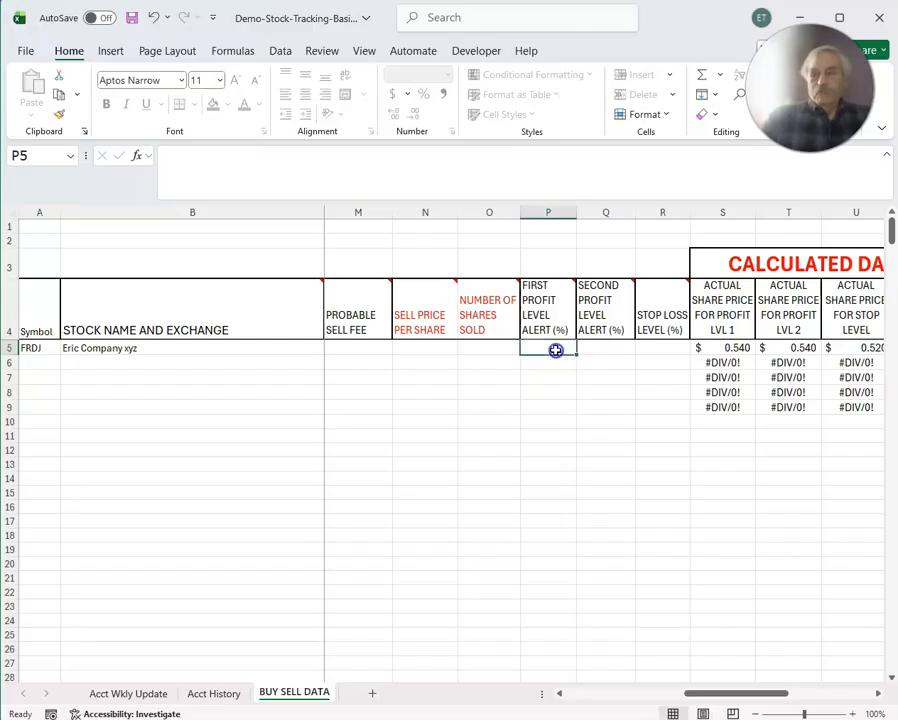
{"action": "type", "text": "20"}
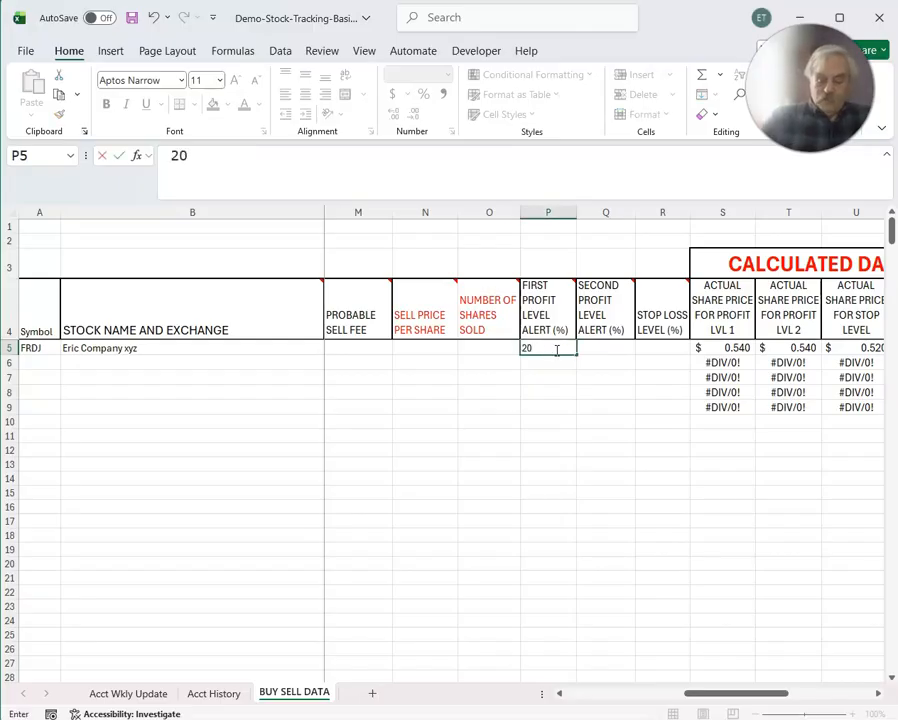
{"action": "key", "text": "Tab"}
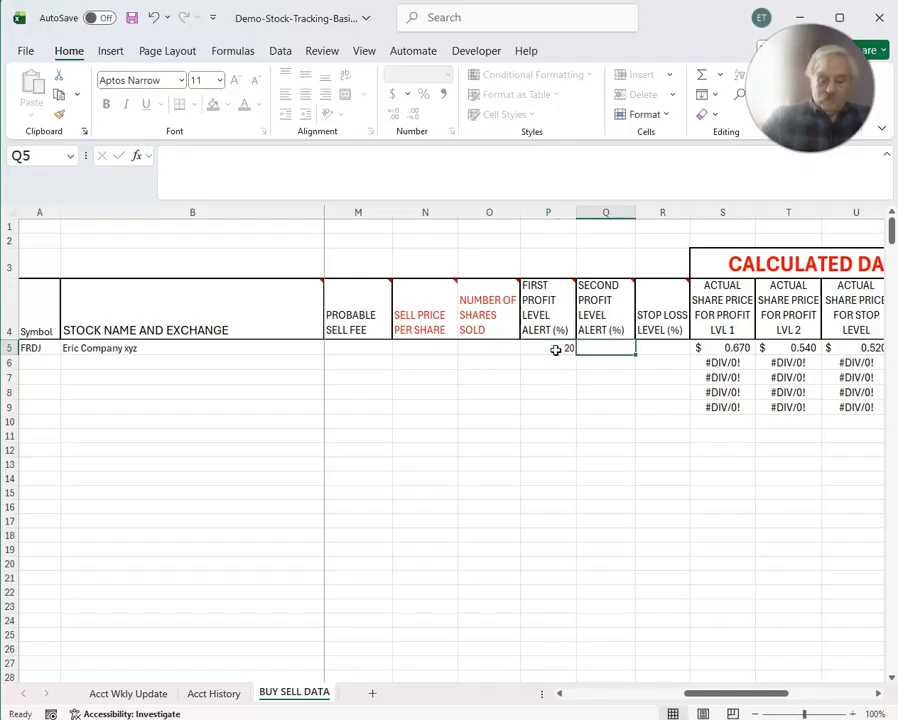
{"action": "type", "text": "40"}
{"action": "key", "text": "Tab"}
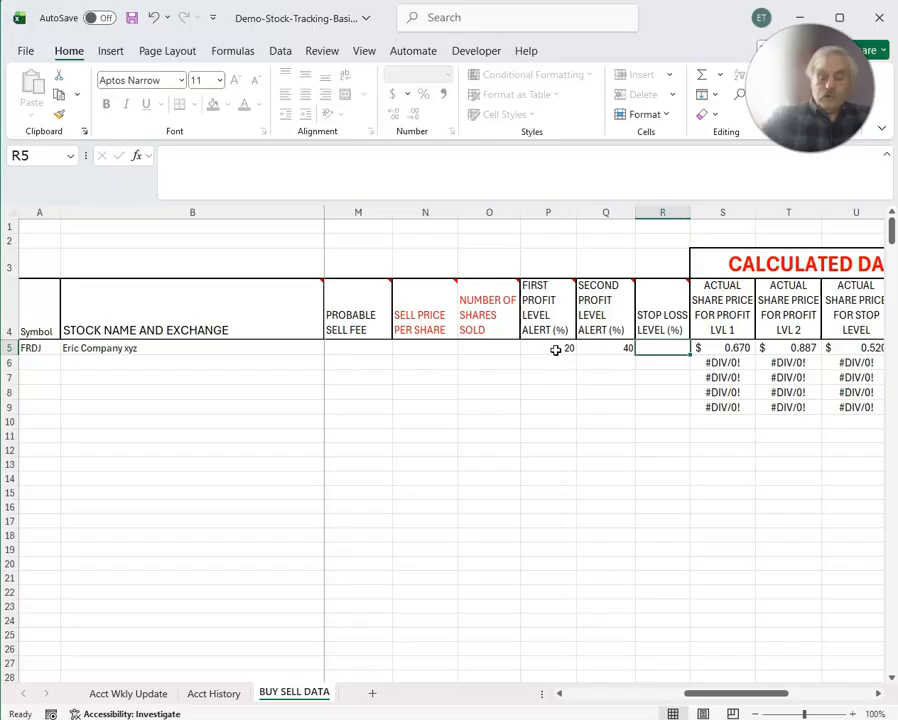
{"action": "type", "text": "10"}
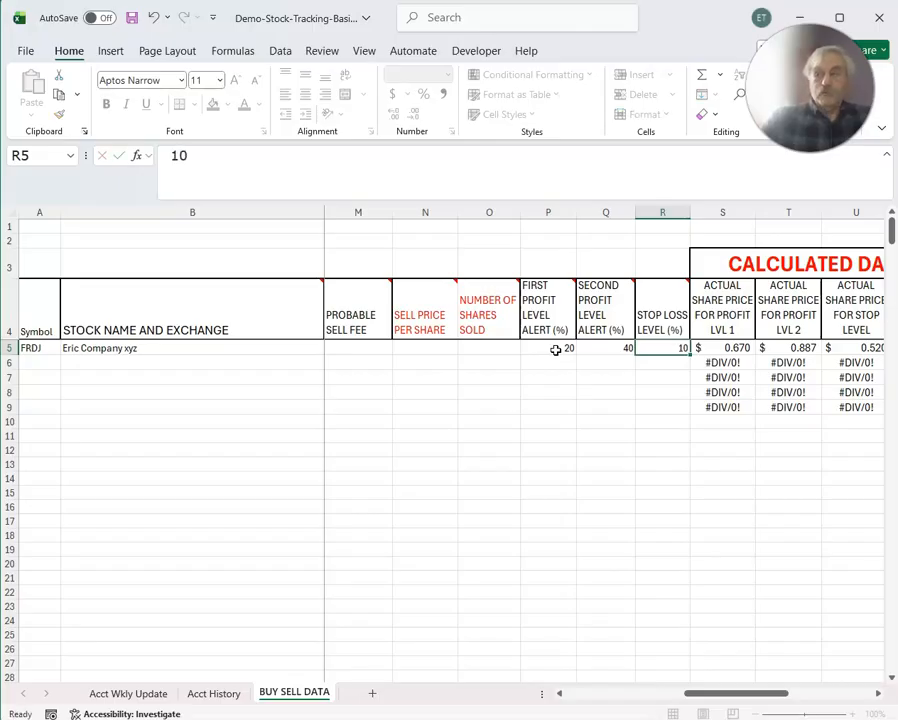
{"action": "key", "text": "Tab"}
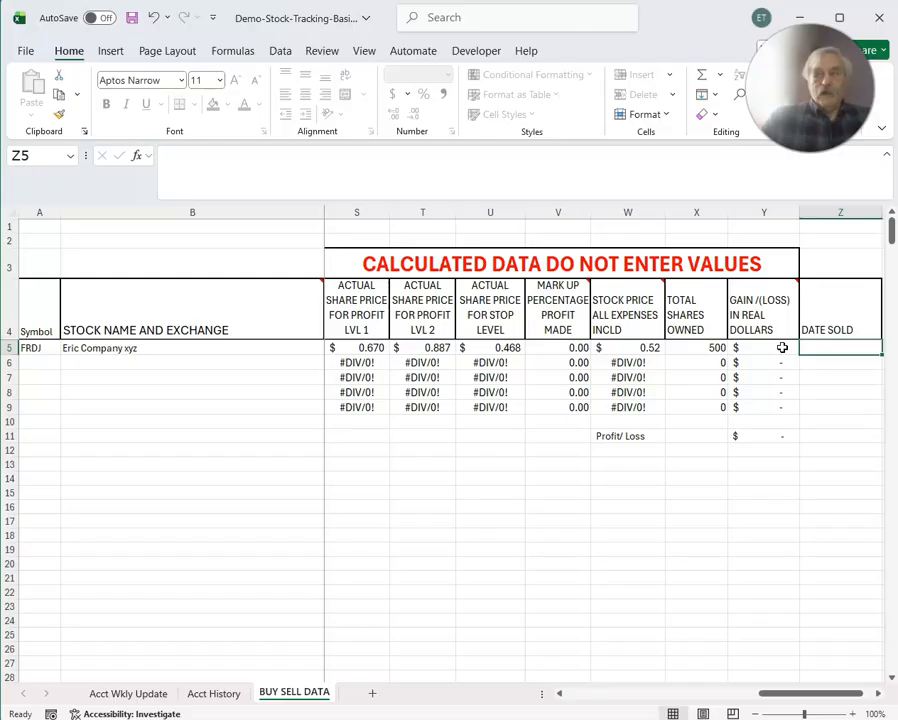
In the Acct Wkly Update sheet, set the Eric Company xyz unit price for 12/10/2025 to 0.70.
{"action": "left_click_drag", "start_coordinate": [815, 697], "coordinate": [798, 692]}
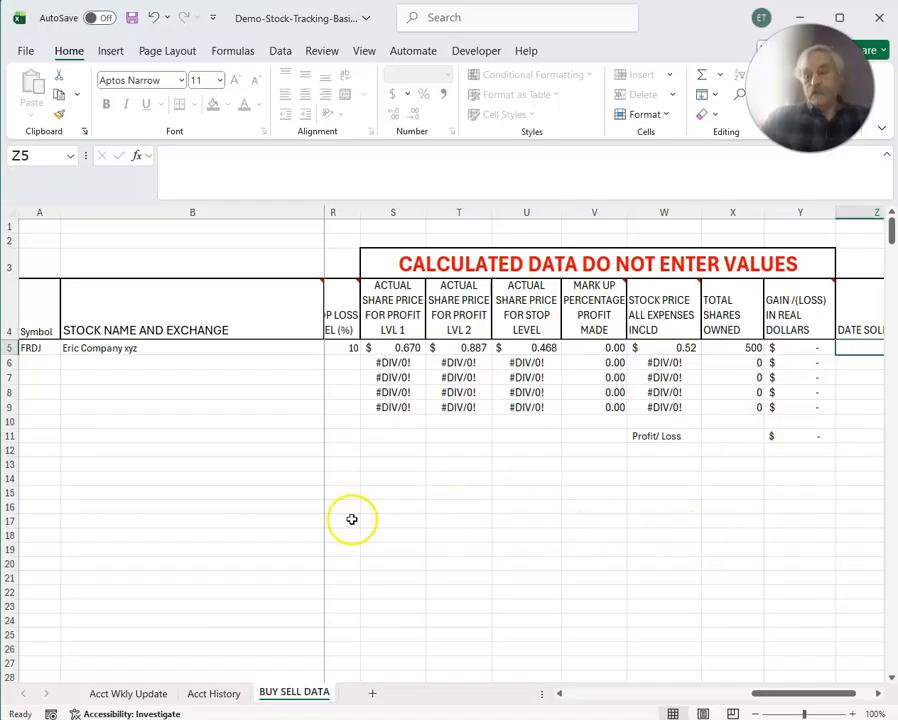
{"action": "left_click", "coordinate": [122, 696]}
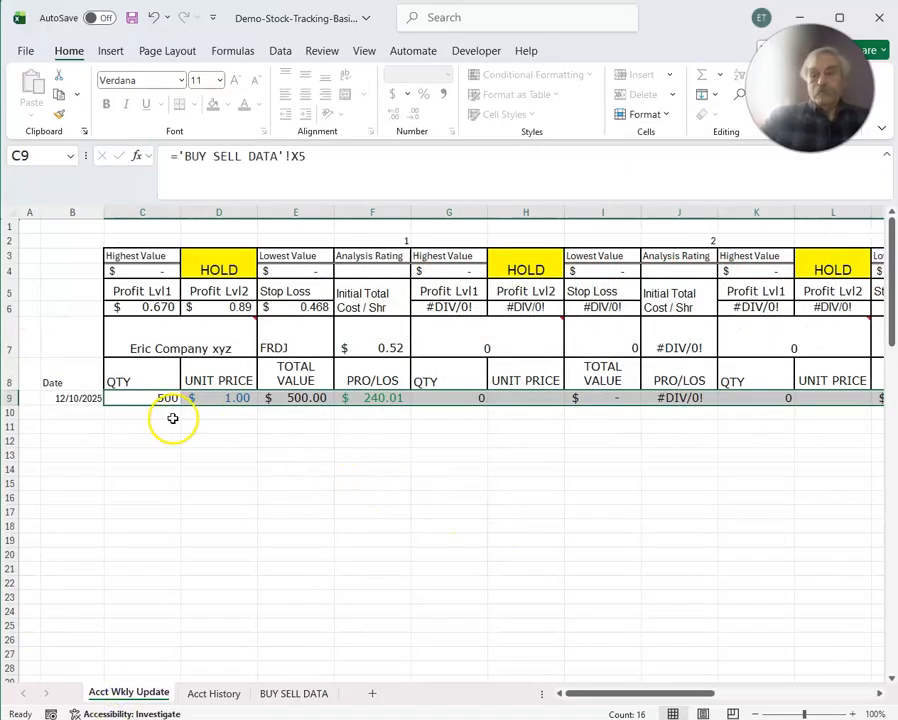
{"action": "left_click_drag", "start_coordinate": [176, 399], "coordinate": [234, 398]}
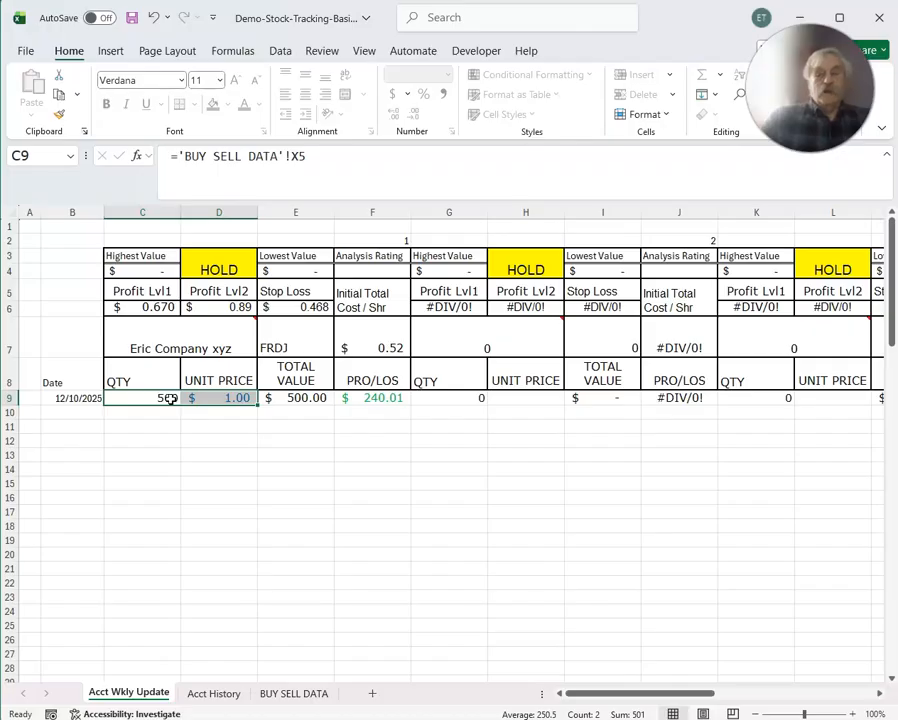
{"action": "left_click", "coordinate": [152, 397]}
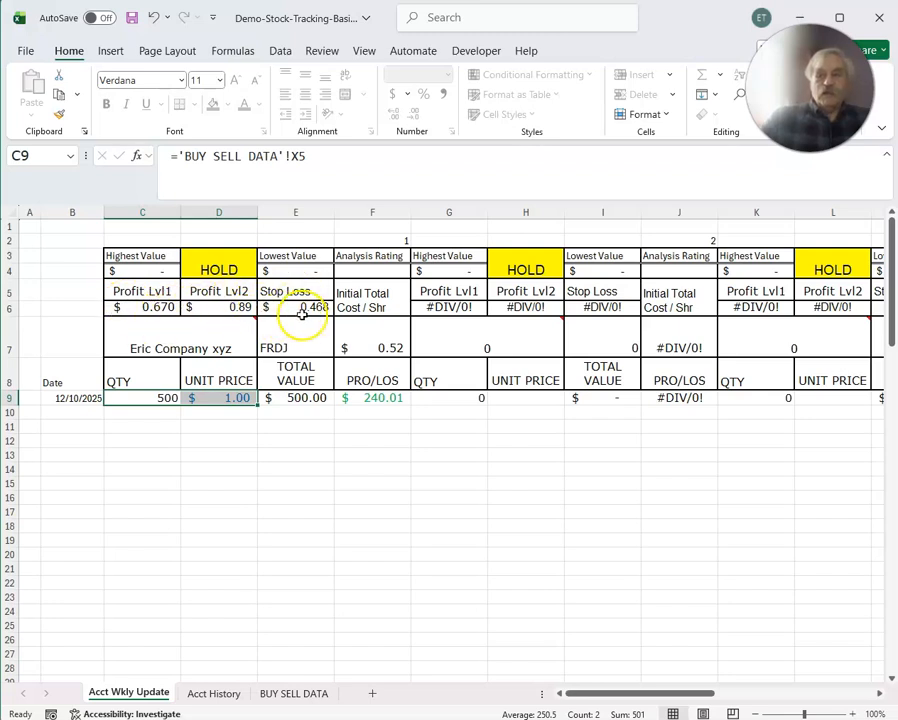
{"action": "left_click", "coordinate": [232, 397]}
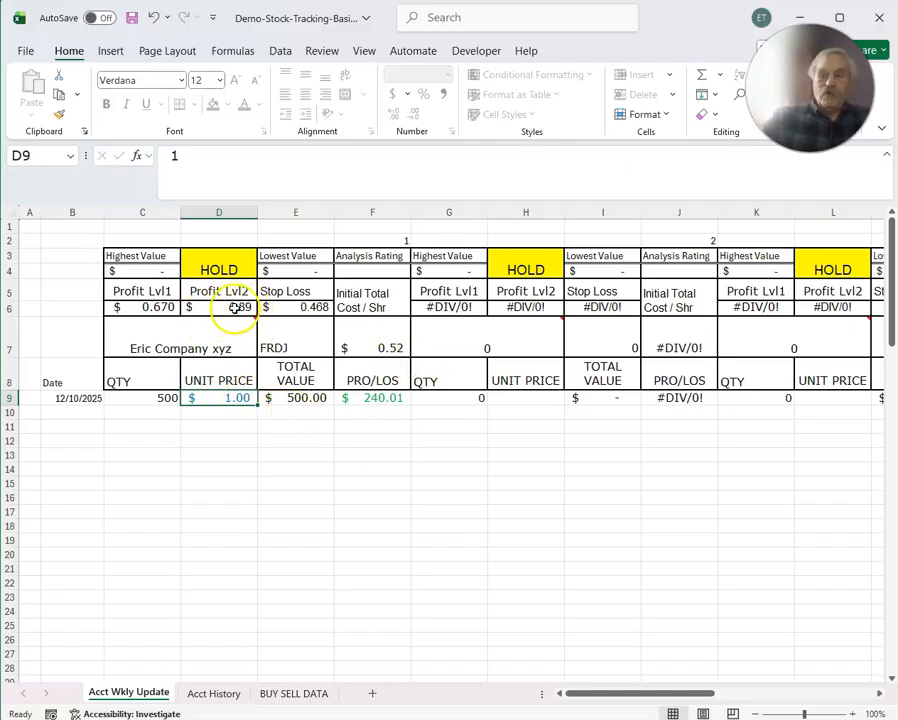
{"action": "left_click", "coordinate": [235, 397]}
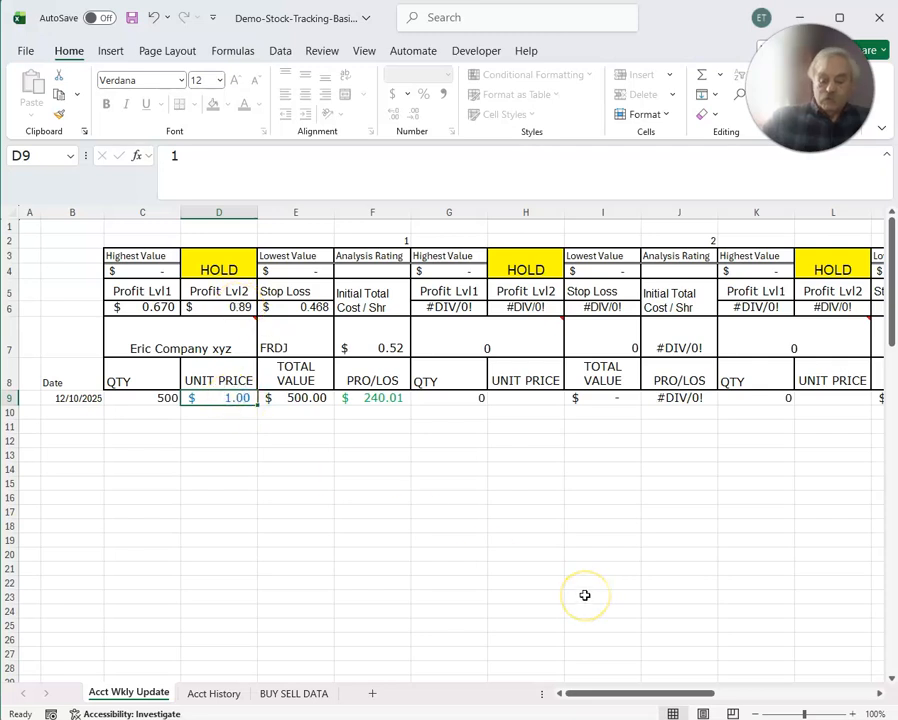
{"action": "type", "text": ".7"}
{"action": "key", "text": "Return"}
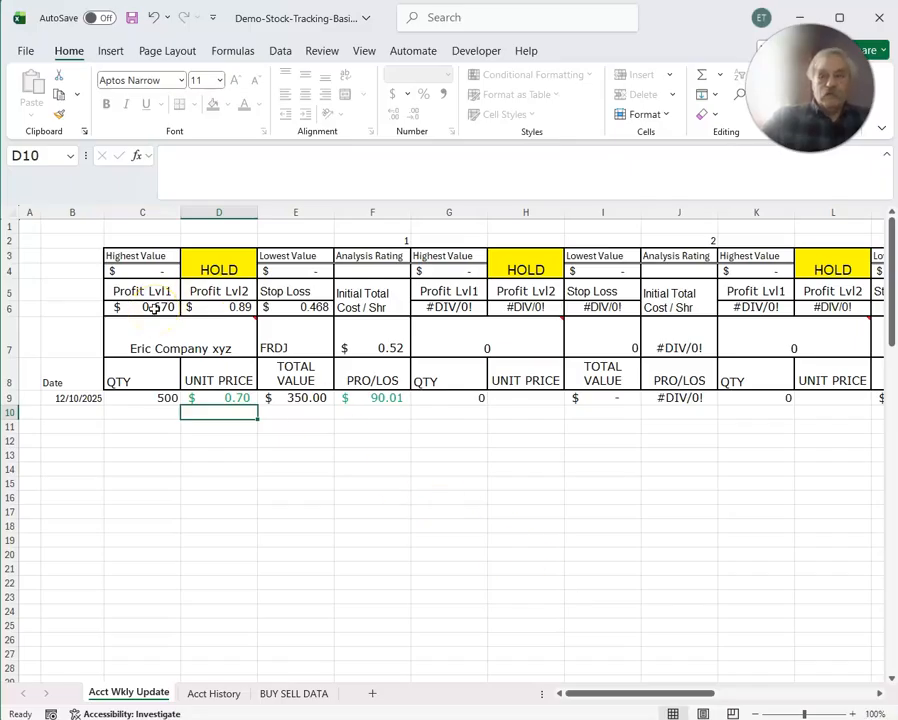
Change the Eric Company xyz unit price for 12/10/2025 to 0.56.
{"action": "left_click", "coordinate": [238, 398]}
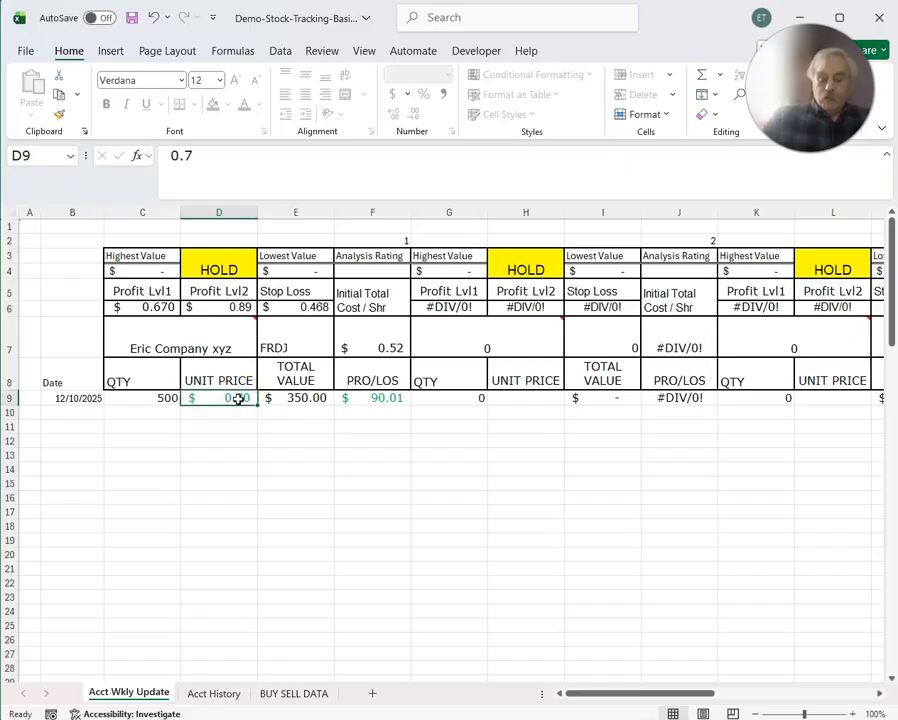
{"action": "type", "text": ".56"}
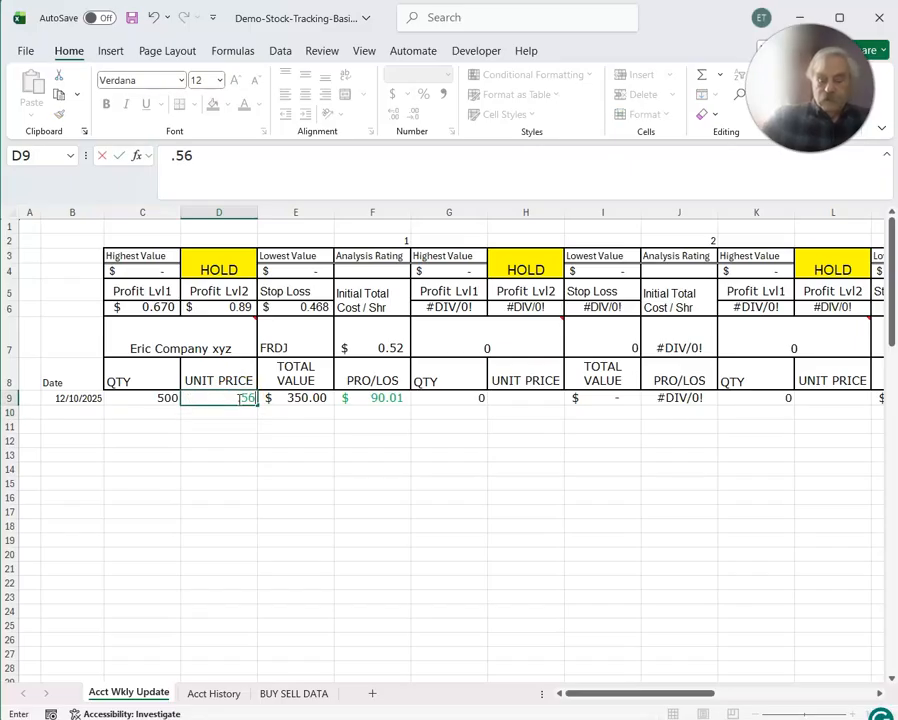
{"action": "key", "text": "Return"}
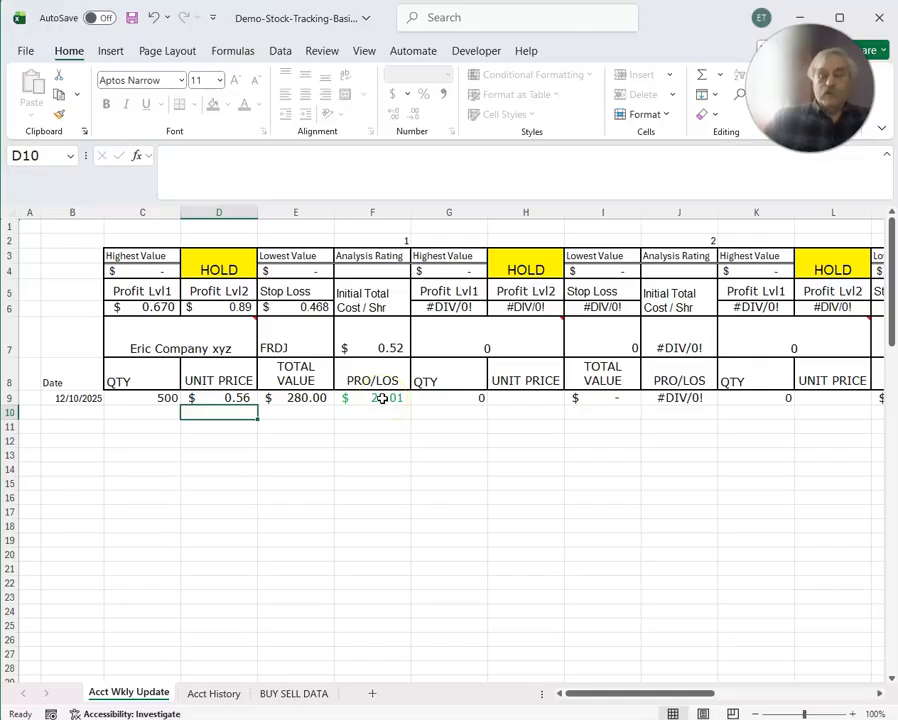
Set the Eric Company xyz unit price for 12/10/2025 to 0.40.
{"action": "left_click", "coordinate": [240, 397]}
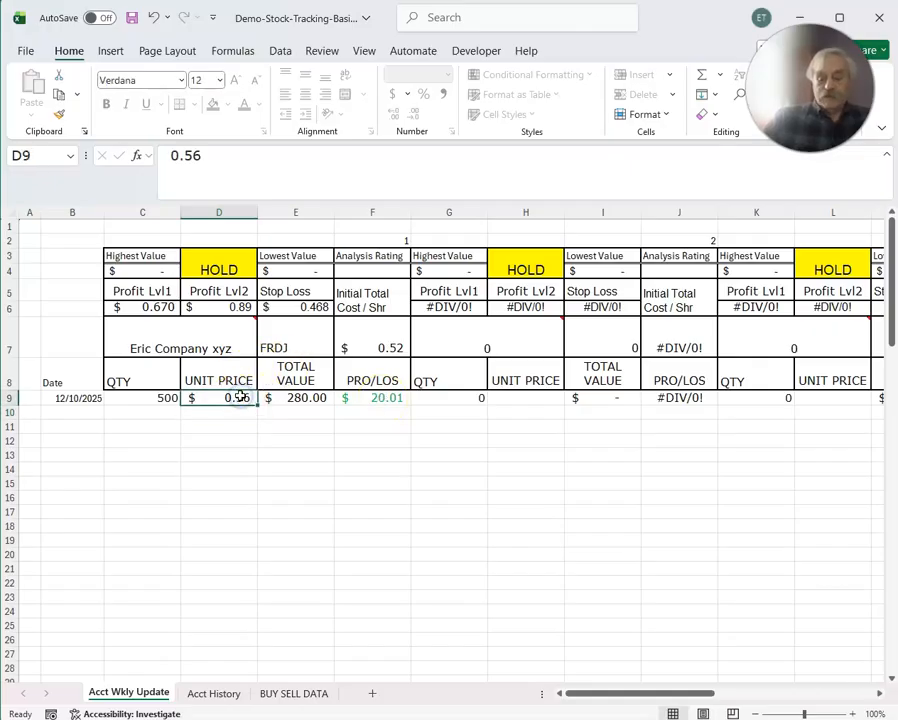
{"action": "type", "text": ".4"}
{"action": "key", "text": "Return"}
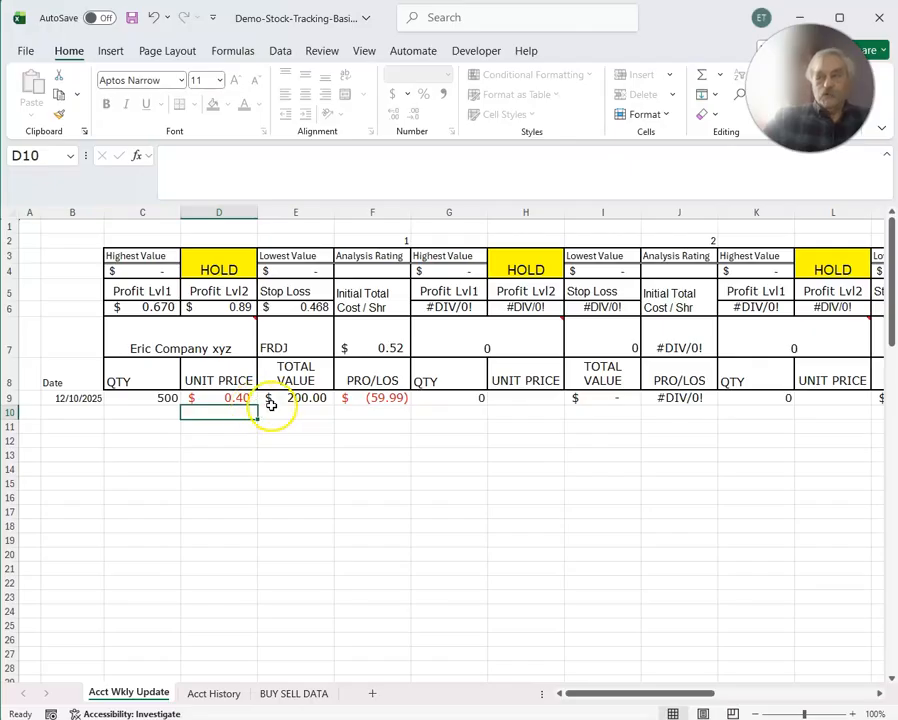
Copy the 12/10/2025 weekly figures from C9 through column W and paste them into the week 1 row of Acct History at C10.
{"action": "left_click_drag", "start_coordinate": [645, 694], "coordinate": [662, 704]}
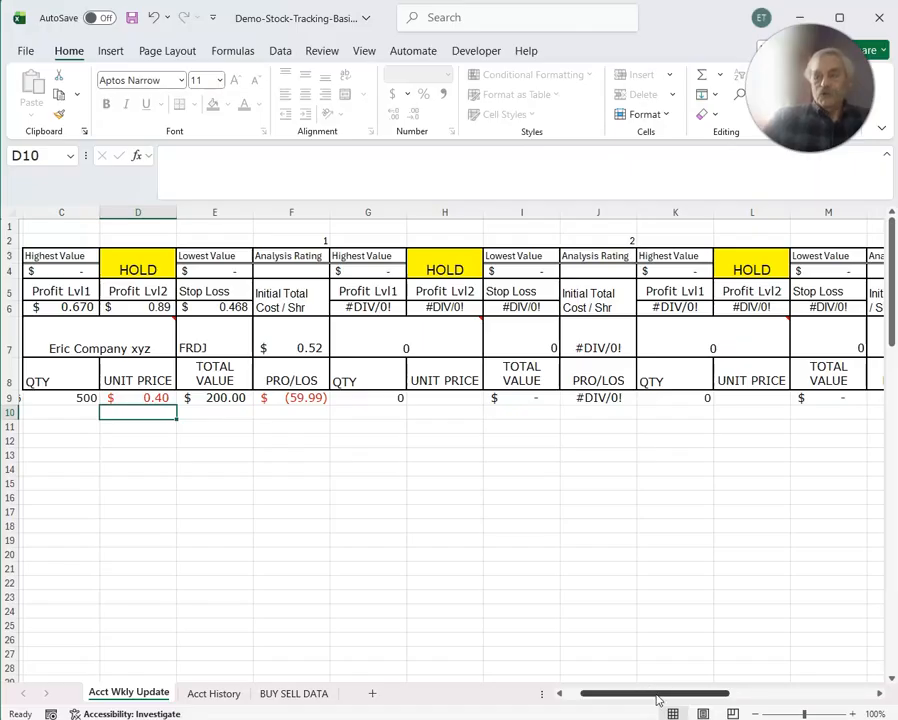
{"action": "left_click_drag", "start_coordinate": [658, 700], "coordinate": [592, 696]}
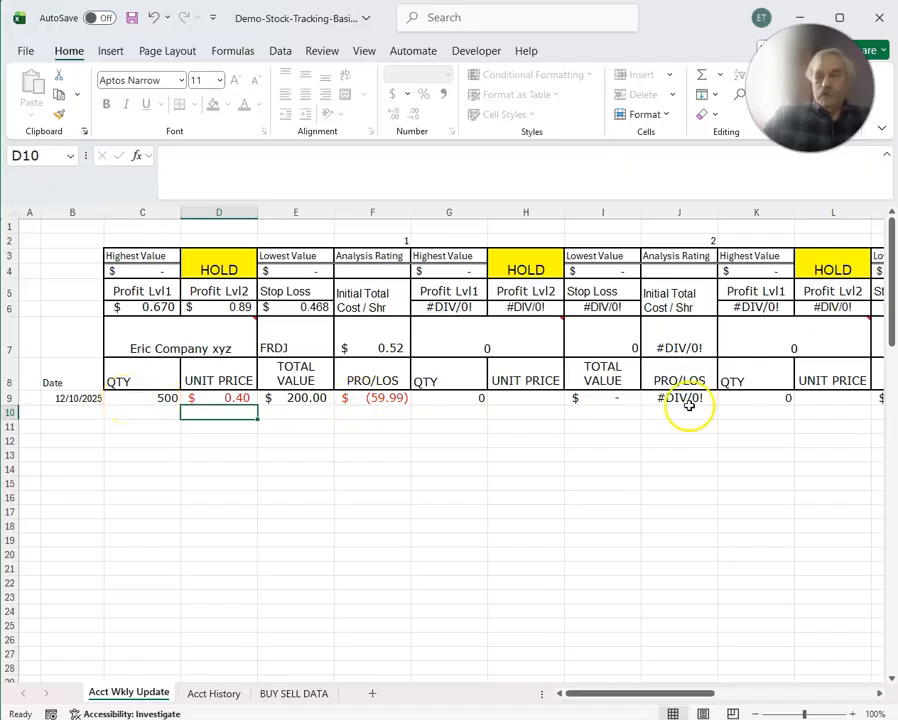
{"action": "left_click_drag", "start_coordinate": [140, 397], "coordinate": [770, 394]}
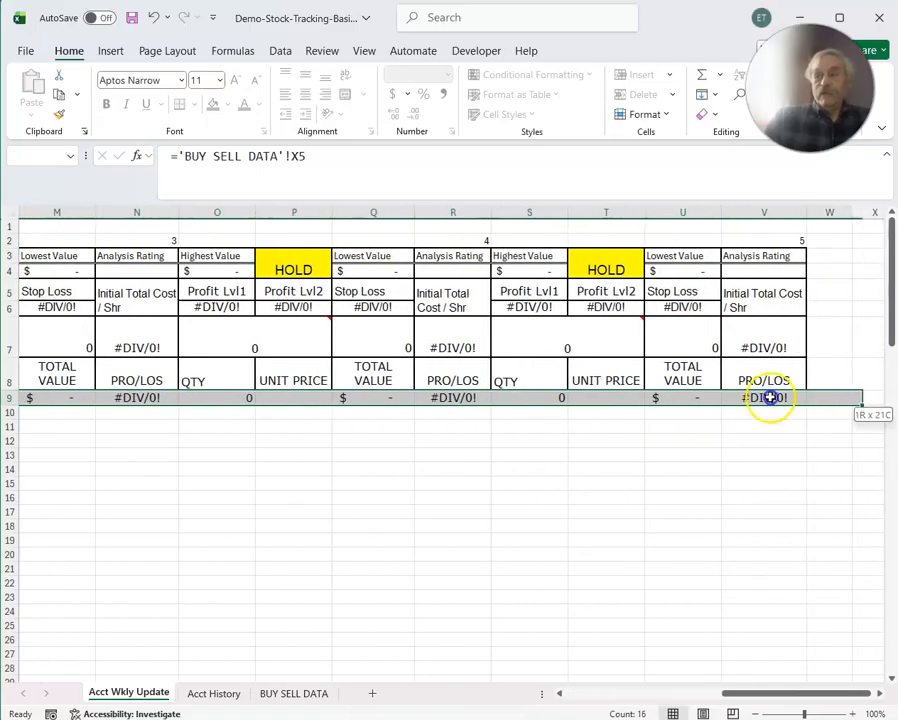
{"action": "right_click", "coordinate": [772, 398]}
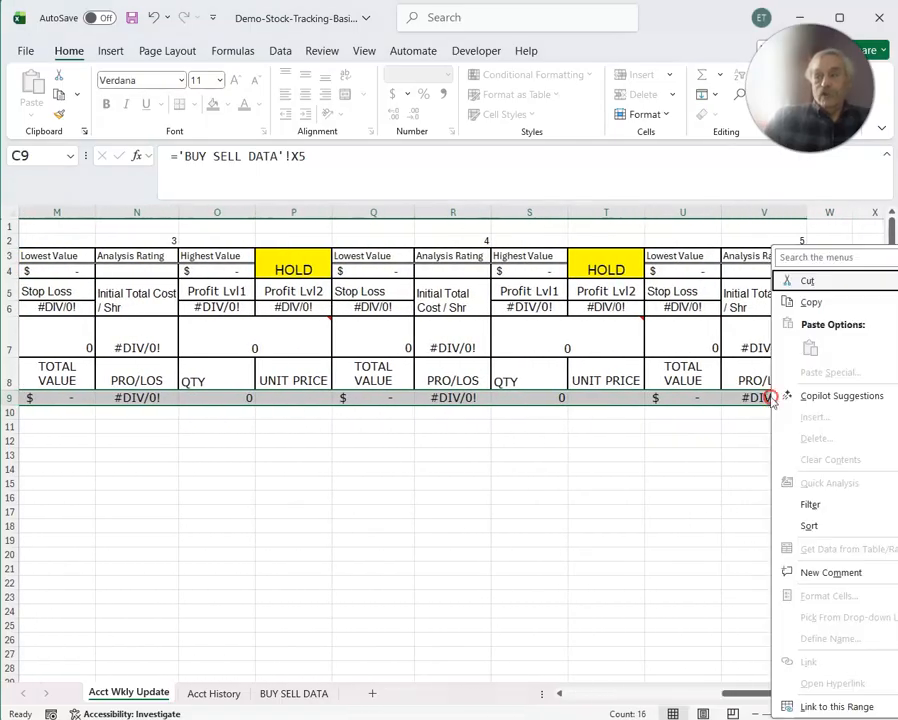
{"action": "left_click", "coordinate": [808, 302]}
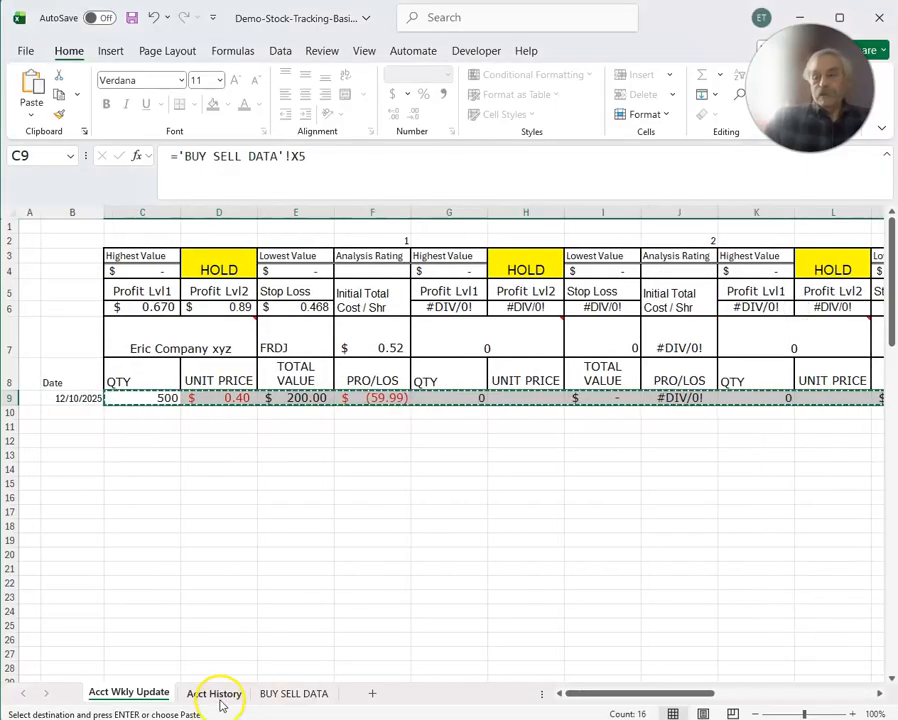
{"action": "left_click", "coordinate": [214, 692]}
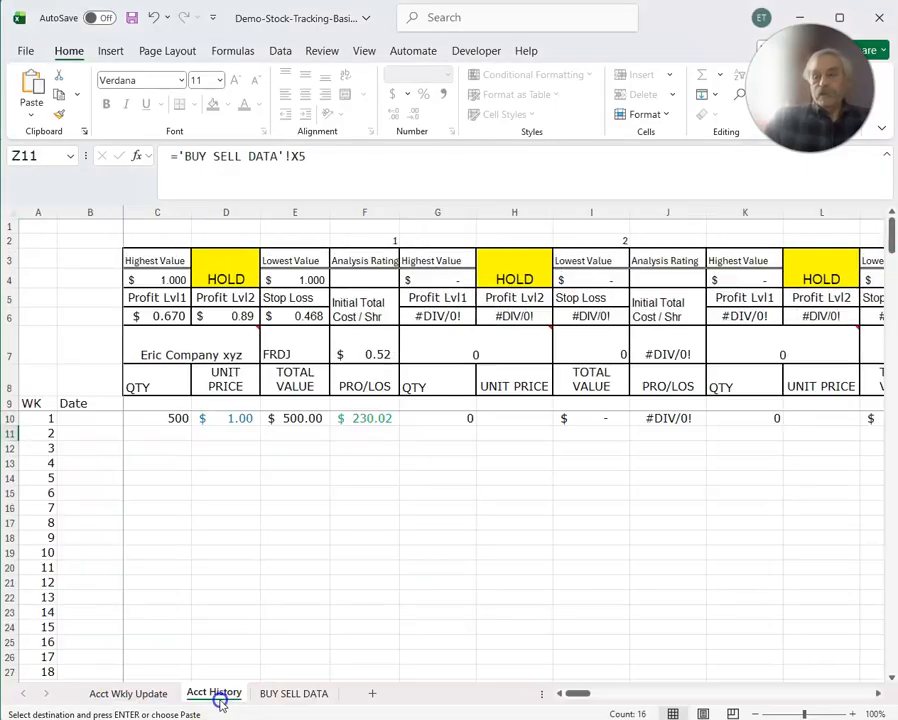
{"action": "left_click", "coordinate": [171, 418]}
{"action": "right_click", "coordinate": [170, 419]}
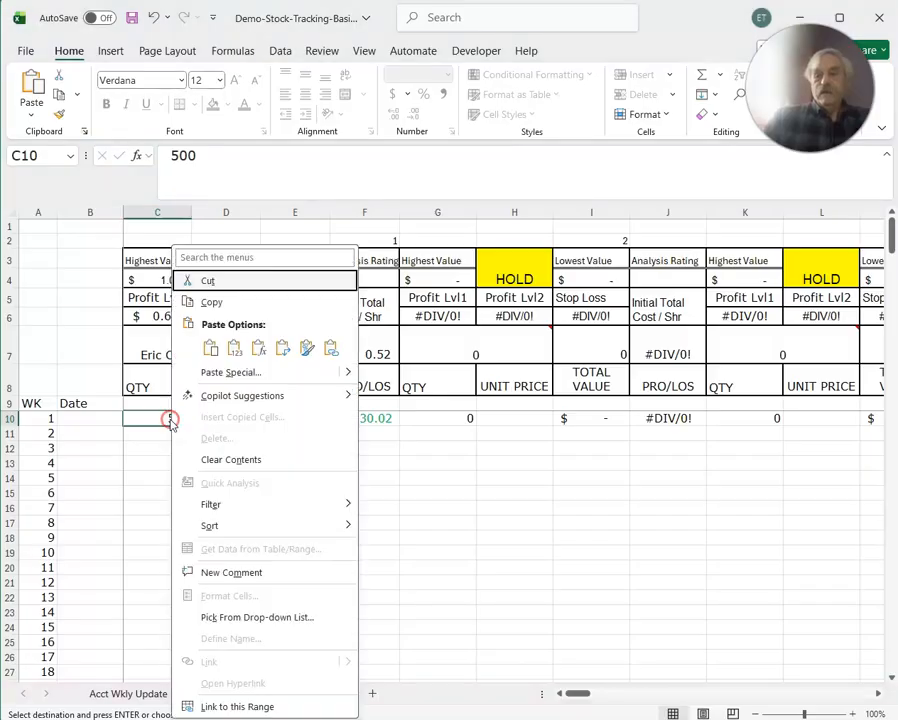
{"action": "left_click", "coordinate": [210, 347]}
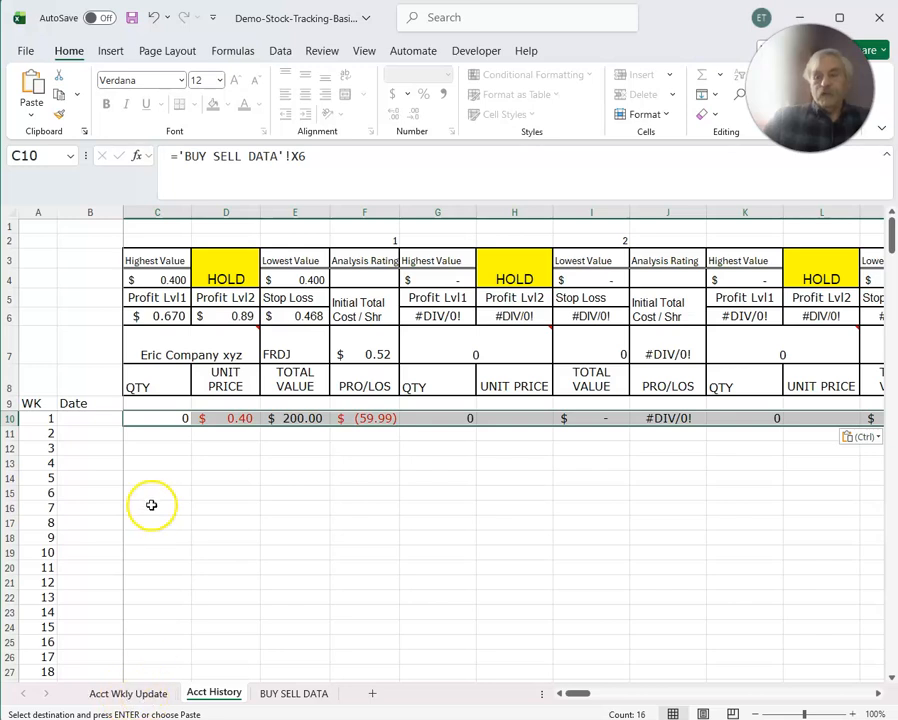
Examine the Acct History week rows and the total balance, weekly change, cash and notes columns.
{"action": "scroll", "coordinate": [63, 484], "scroll_direction": "down", "scroll_amount": 2}
{"action": "scroll", "coordinate": [63, 484], "scroll_direction": "down", "scroll_amount": 13}
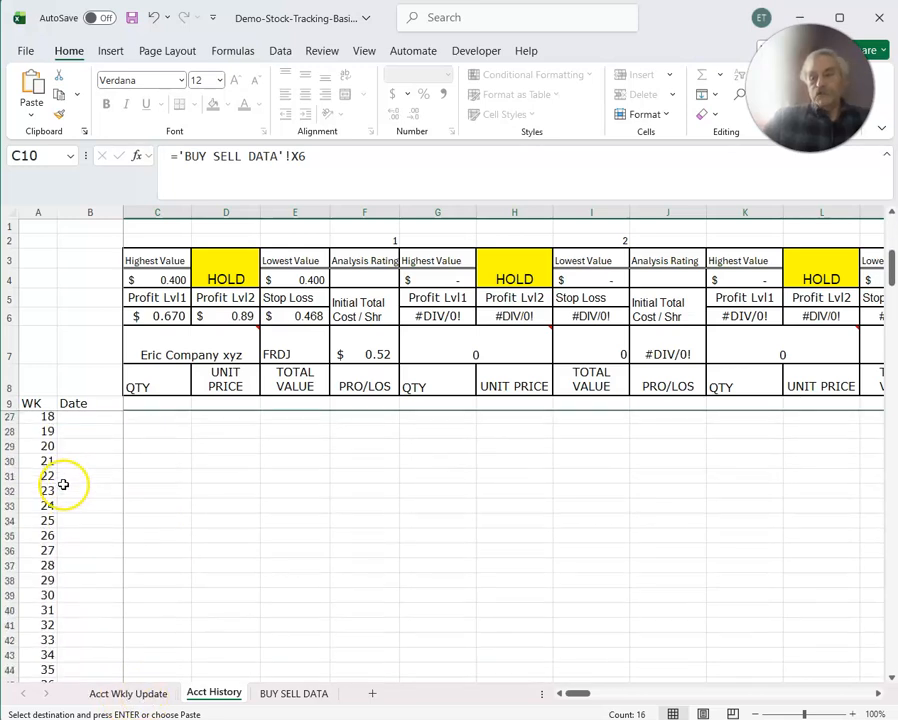
{"action": "scroll", "coordinate": [67, 516], "scroll_direction": "up", "scroll_amount": 11}
{"action": "scroll", "coordinate": [69, 519], "scroll_direction": "up", "scroll_amount": 5}
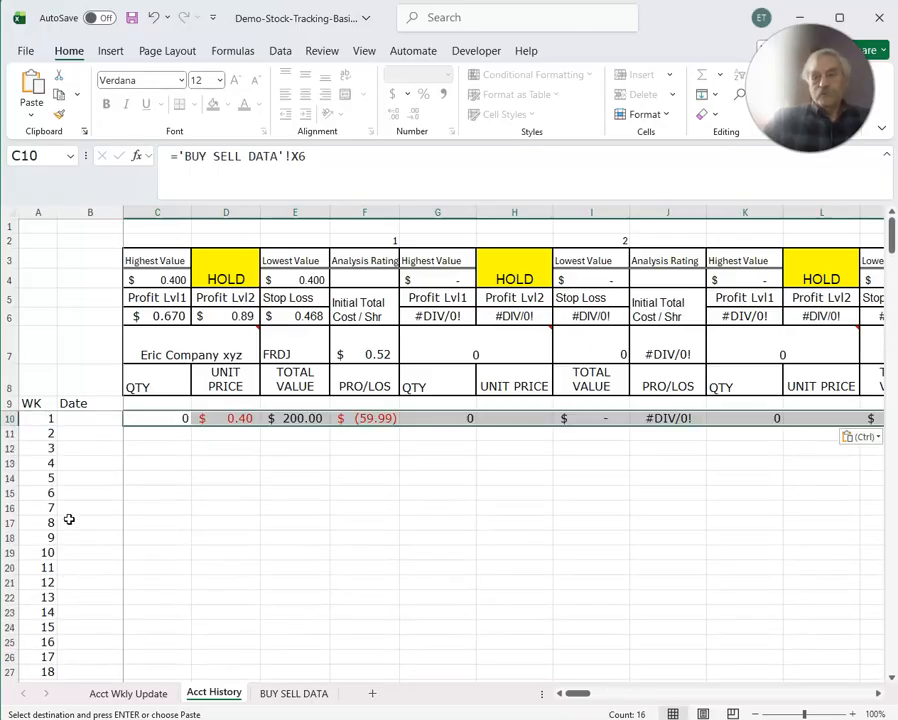
{"action": "left_click_drag", "start_coordinate": [578, 693], "coordinate": [628, 708]}
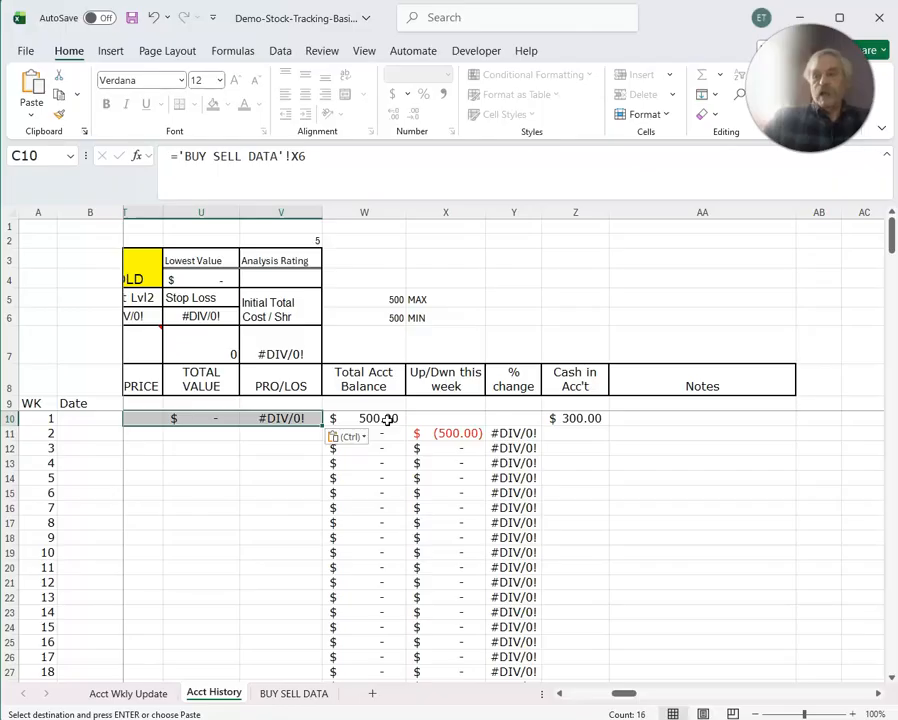
{"action": "mouse_move", "coordinate": [624, 693]}
{"action": "left_mouse_down"}
{"action": "mouse_move", "coordinate": [545, 703]}
{"action": "mouse_move", "coordinate": [636, 699]}
{"action": "mouse_move", "coordinate": [620, 690]}
{"action": "left_mouse_up"}
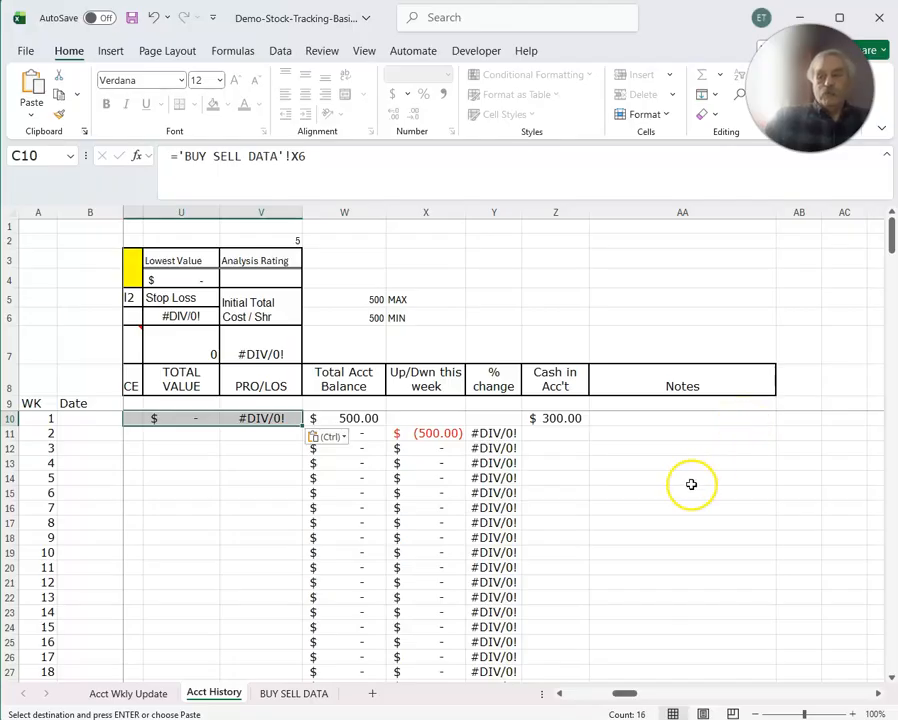
{"action": "scroll", "coordinate": [613, 493], "scroll_direction": "down", "scroll_amount": 2}
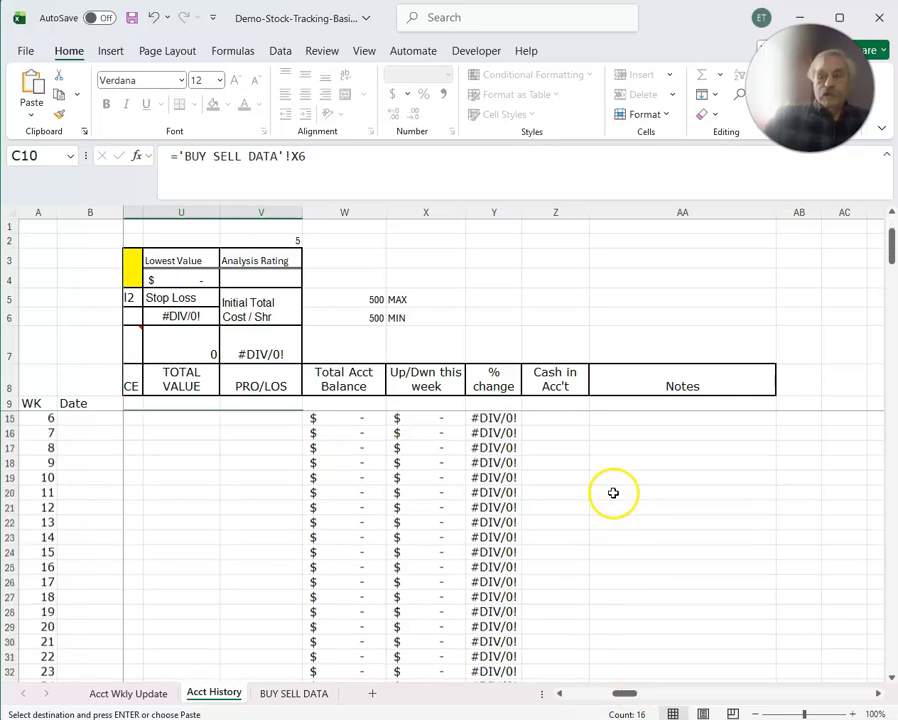
{"action": "left_click_drag", "start_coordinate": [627, 690], "coordinate": [495, 688]}
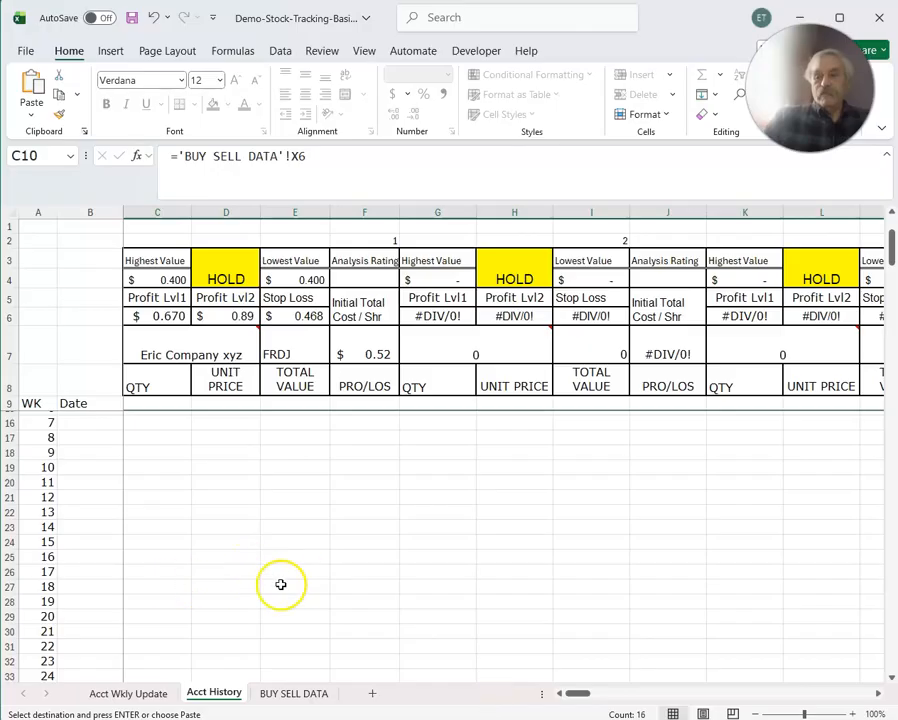
{"action": "scroll", "coordinate": [537, 596], "scroll_direction": "up", "scroll_amount": 1}
{"action": "scroll", "coordinate": [537, 597], "scroll_direction": "up", "scroll_amount": 1}
{"action": "scroll", "coordinate": [537, 597], "scroll_direction": "down", "scroll_amount": 4}
{"action": "scroll", "coordinate": [537, 597], "scroll_direction": "up", "scroll_amount": 3}
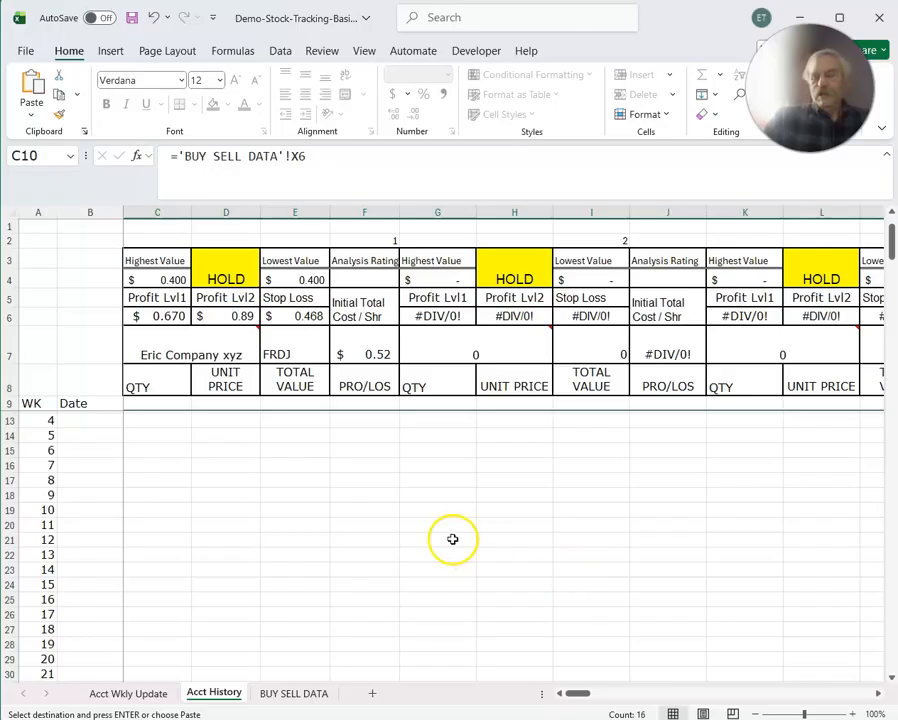
{"action": "scroll", "coordinate": [457, 536], "scroll_direction": "down", "scroll_amount": 1}
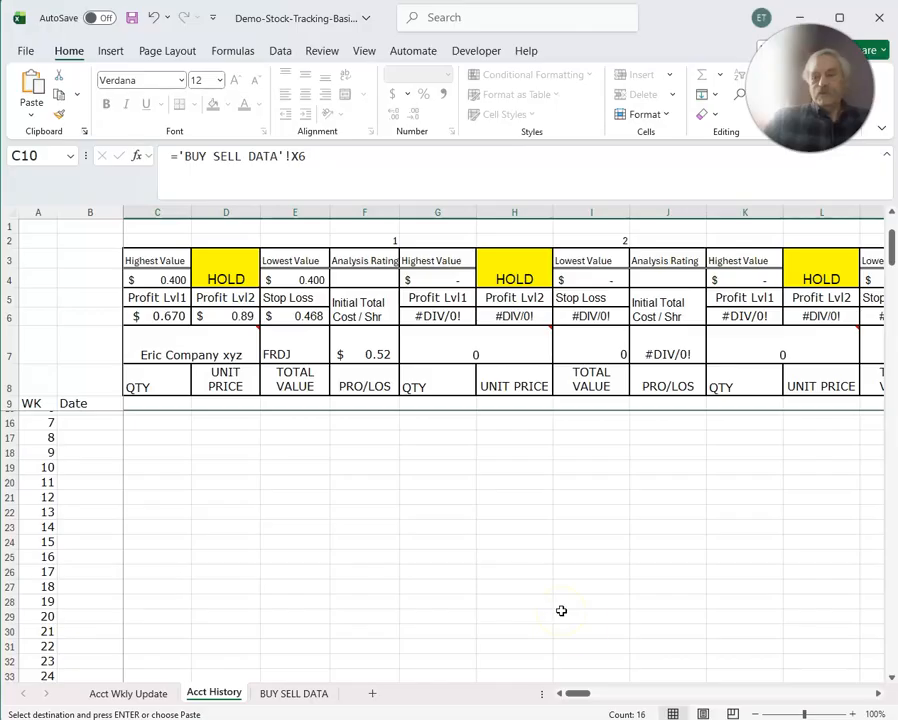
{"action": "mouse_move", "coordinate": [575, 690]}
{"action": "left_mouse_down"}
{"action": "mouse_move", "coordinate": [647, 691]}
{"action": "mouse_move", "coordinate": [568, 698]}
{"action": "left_mouse_up"}
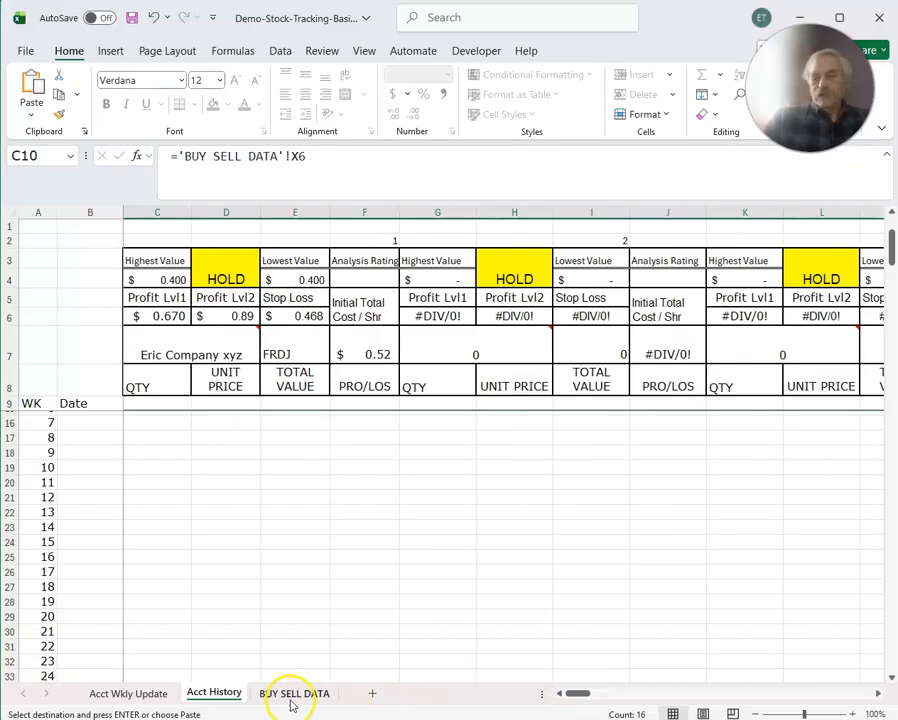
Review the FRDJ row in the BUY SELL DATA sheet, from the purchase columns through the sell, alert and calculated data columns.
{"action": "left_click", "coordinate": [292, 700]}
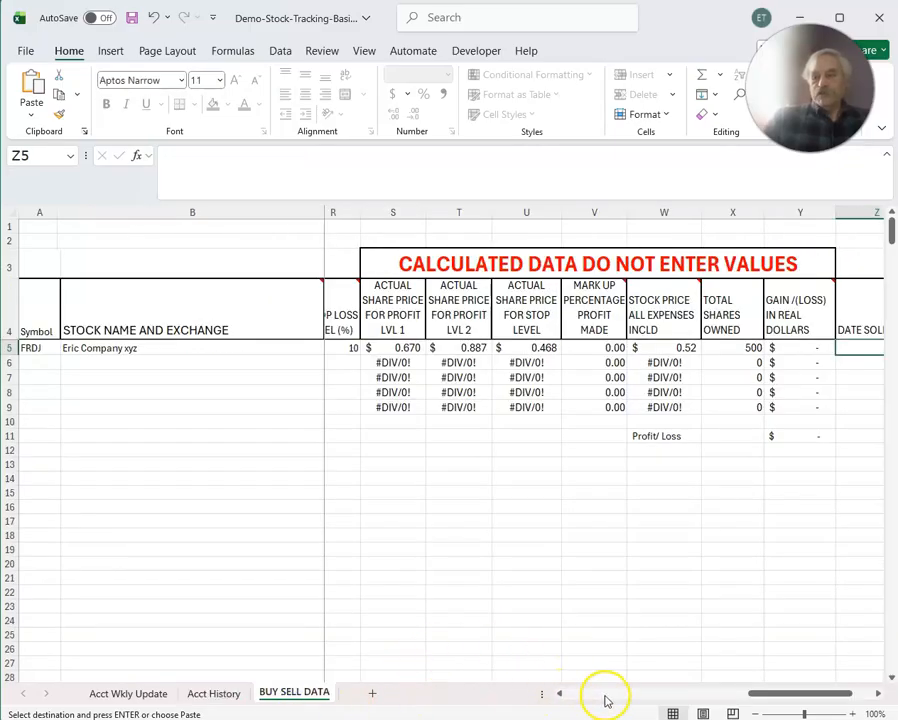
{"action": "left_click_drag", "start_coordinate": [760, 698], "coordinate": [565, 703]}
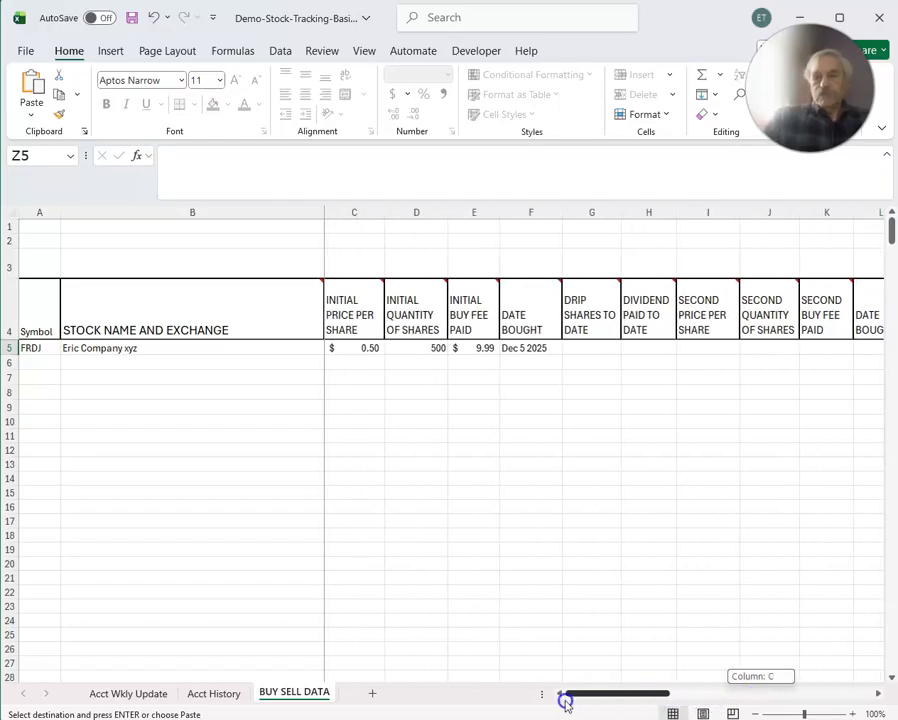
{"action": "left_click_drag", "start_coordinate": [578, 697], "coordinate": [650, 678]}
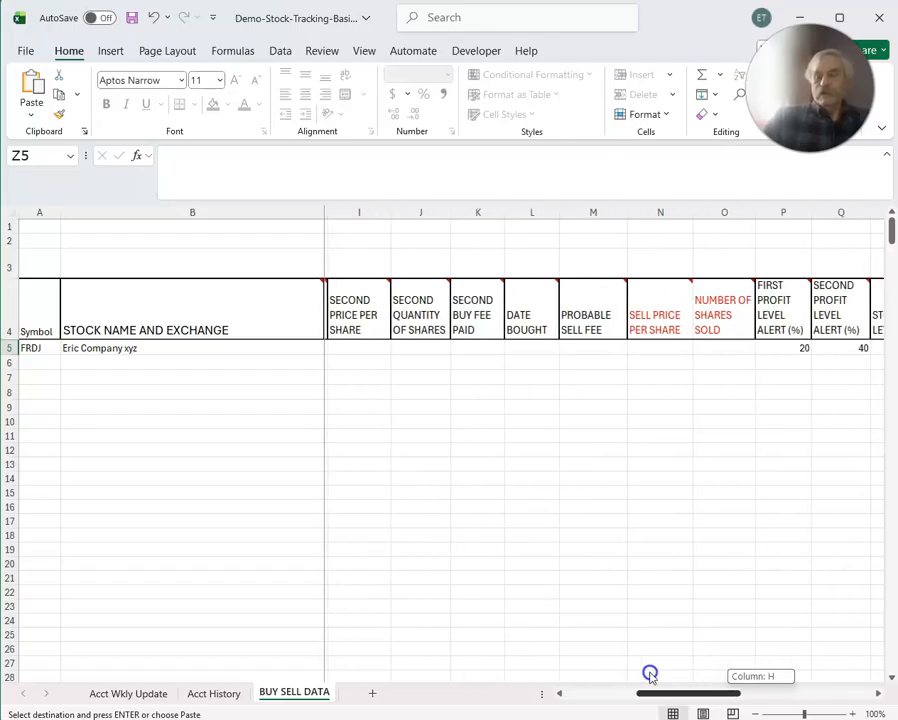
{"action": "left_click_drag", "start_coordinate": [650, 676], "coordinate": [683, 665]}
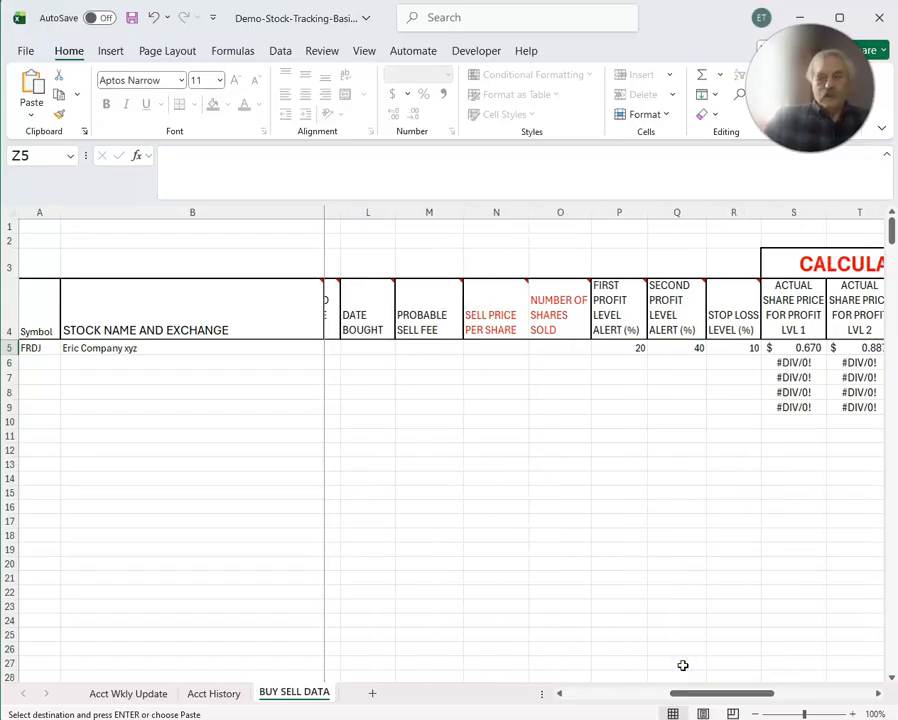
{"action": "left_click_drag", "start_coordinate": [724, 697], "coordinate": [737, 700]}
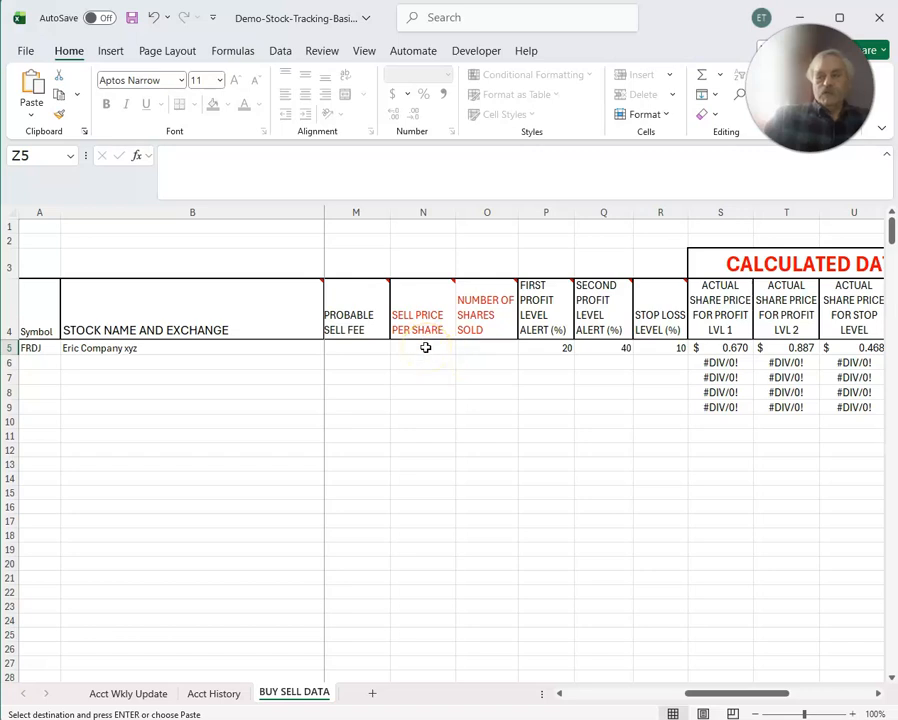
{"action": "left_click", "coordinate": [507, 354]}
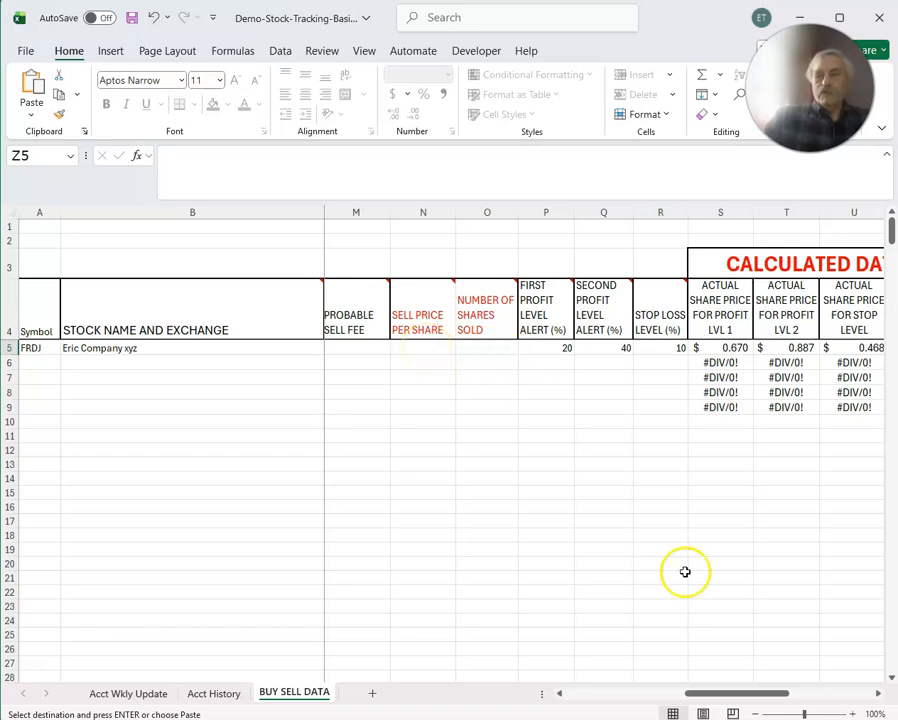
{"action": "left_click_drag", "start_coordinate": [737, 694], "coordinate": [771, 694]}
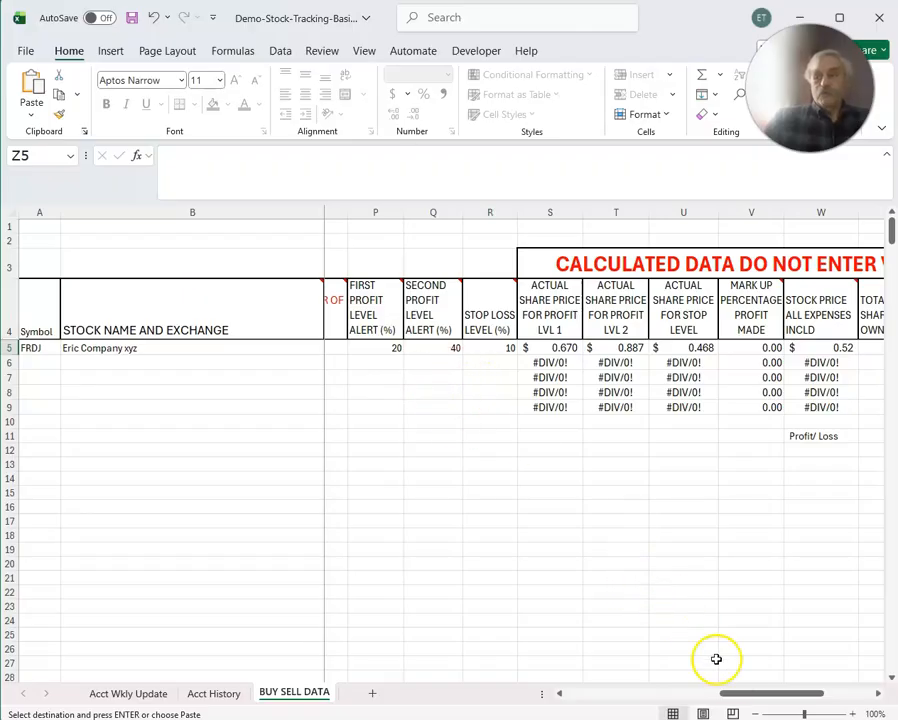
{"action": "left_click_drag", "start_coordinate": [756, 694], "coordinate": [798, 694]}
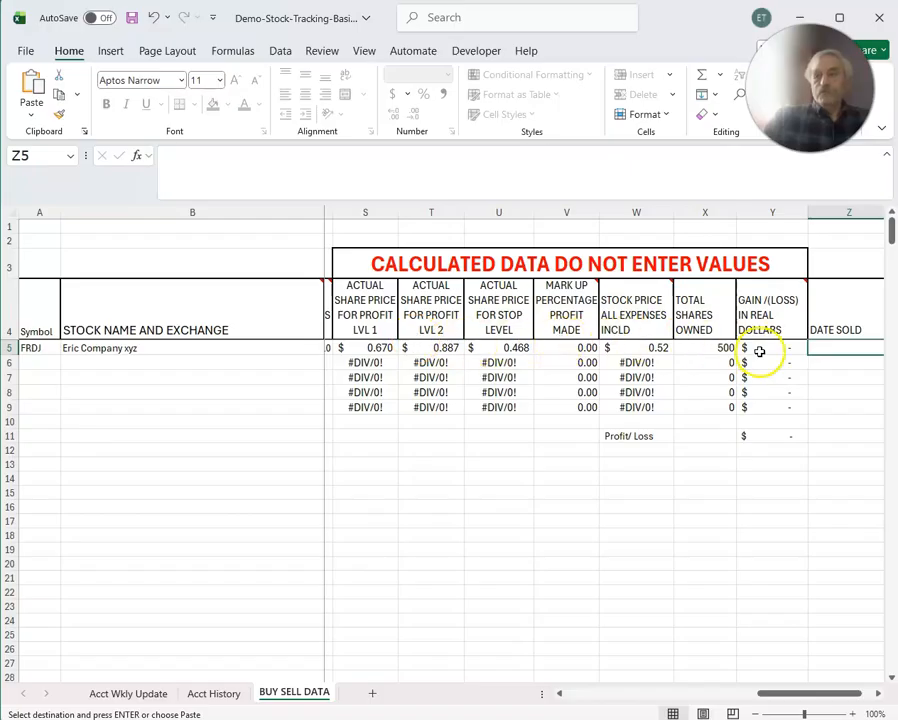
{"action": "left_click_drag", "start_coordinate": [809, 695], "coordinate": [581, 705]}
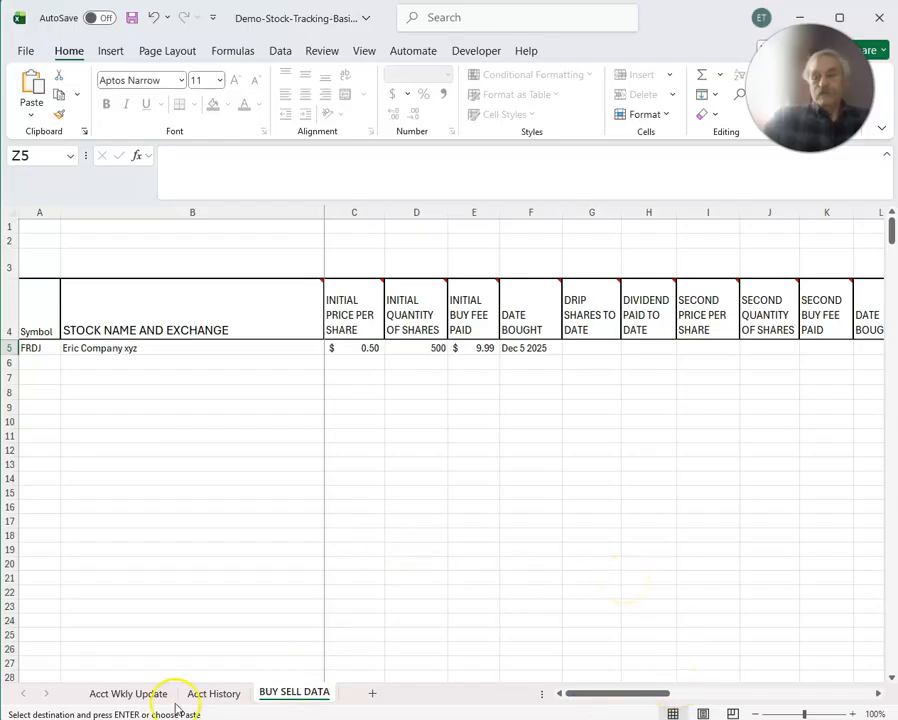
Revisit the Acct Wkly Update sheet and look through all the week rows in the Acct History sheet.
{"action": "left_click", "coordinate": [124, 697]}
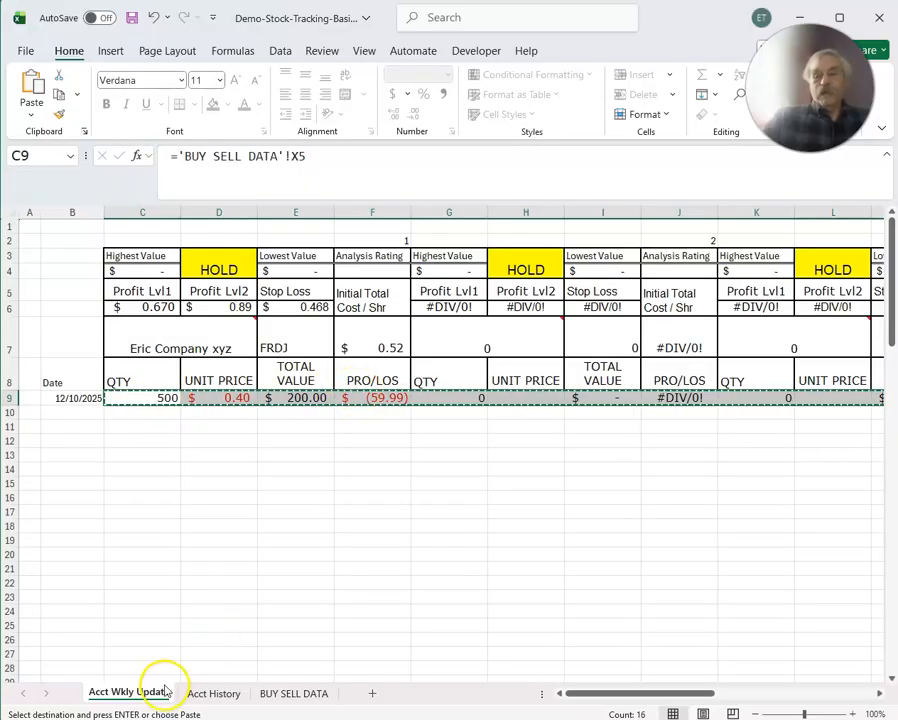
{"action": "left_click", "coordinate": [215, 699]}
{"action": "scroll", "coordinate": [342, 563], "scroll_direction": "down", "scroll_amount": 3}
{"action": "scroll", "coordinate": [342, 563], "scroll_direction": "down", "scroll_amount": 10}
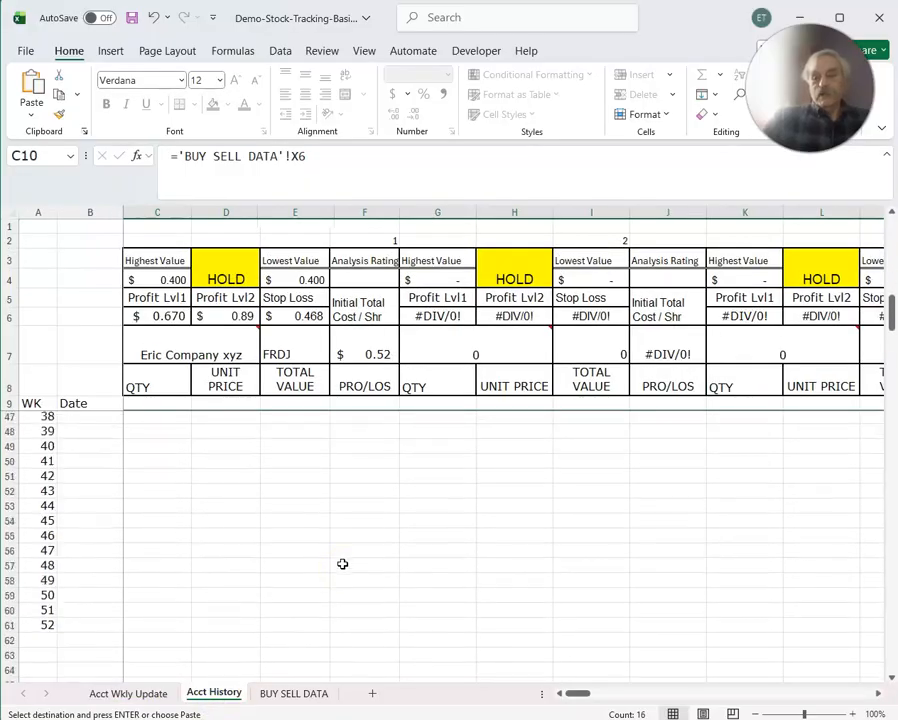
{"action": "scroll", "coordinate": [346, 570], "scroll_direction": "up", "scroll_amount": 4}
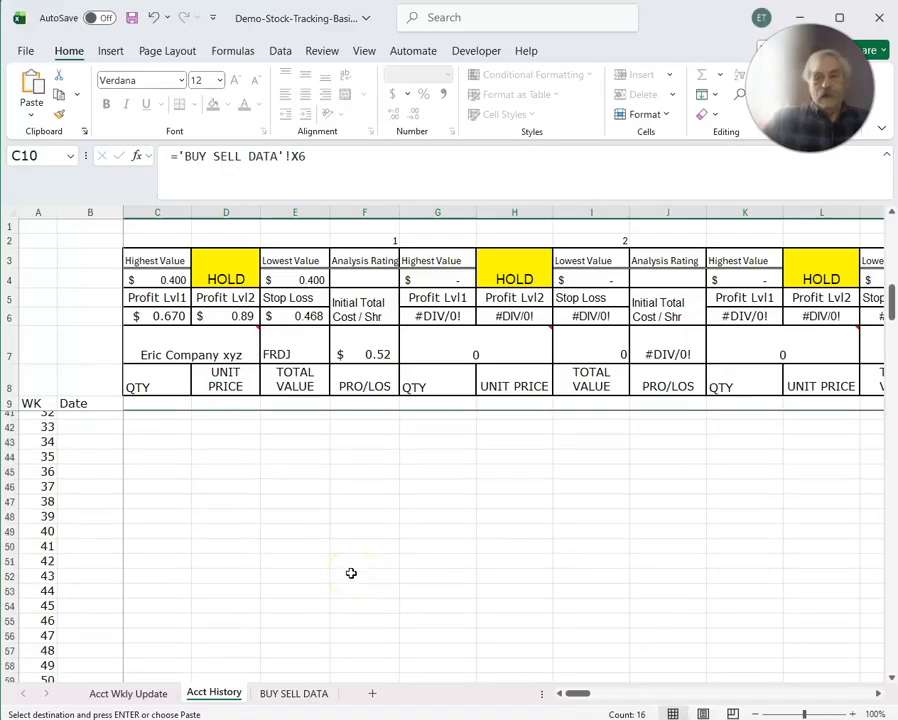
{"action": "scroll", "coordinate": [351, 573], "scroll_direction": "up", "scroll_amount": 7}
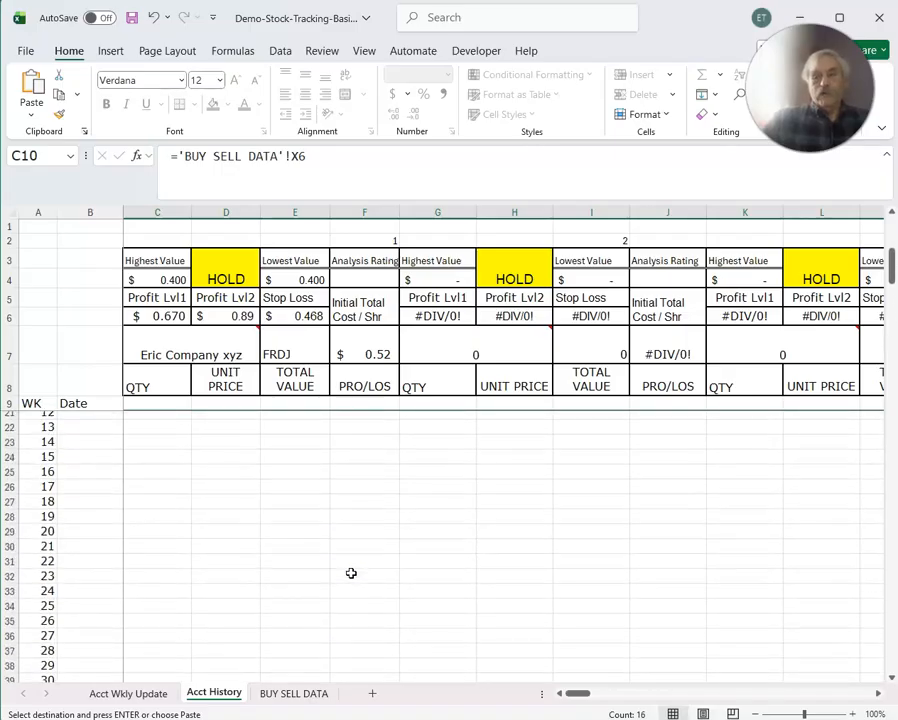
{"action": "scroll", "coordinate": [351, 573], "scroll_direction": "up", "scroll_amount": 3}
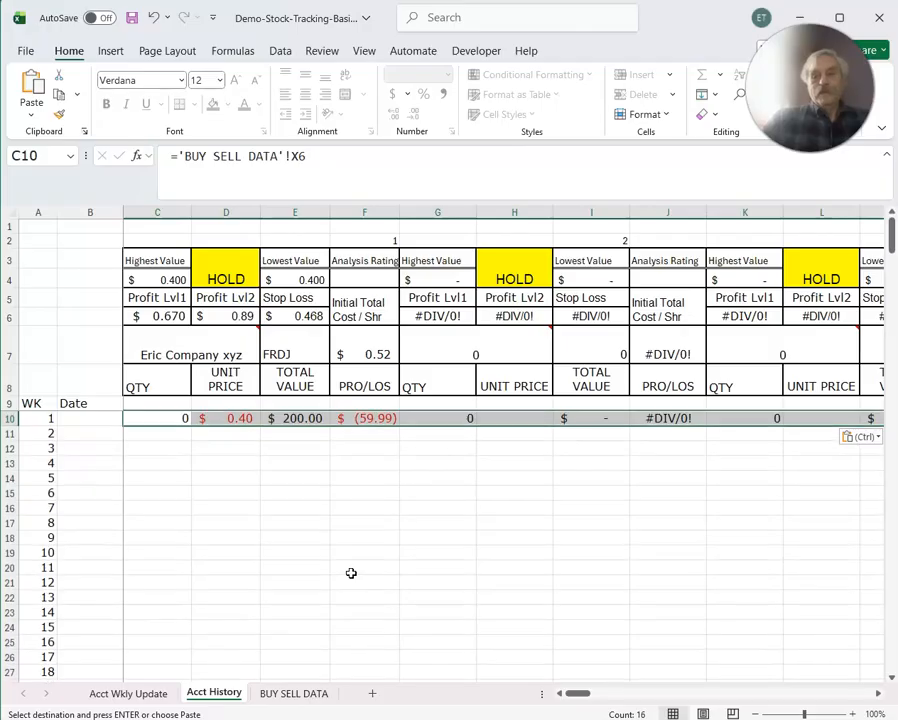